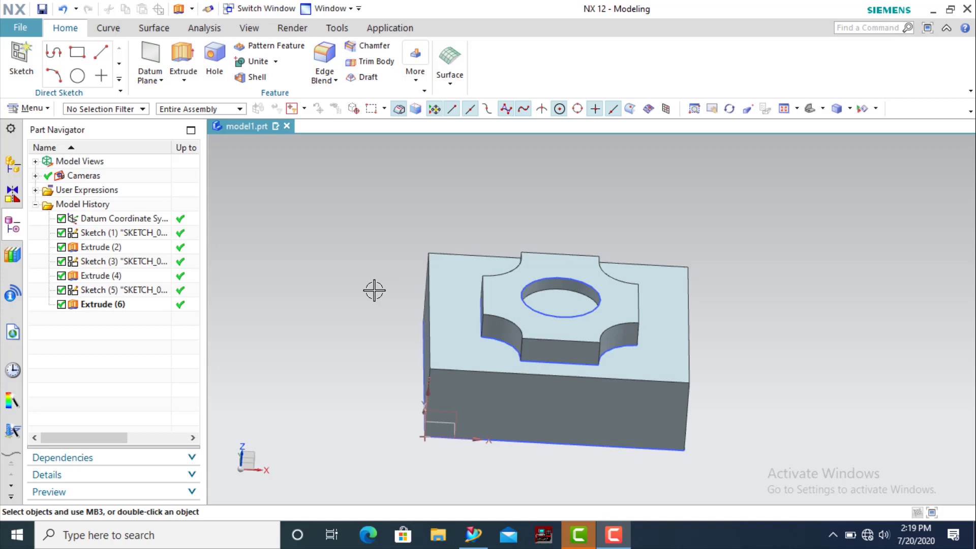
# Step: Zoom and orbit around the stepped block to inspect it from a frontal view
pyautogui.scroll(-1, 399, 280)
pyautogui.scroll(1, 401, 304)
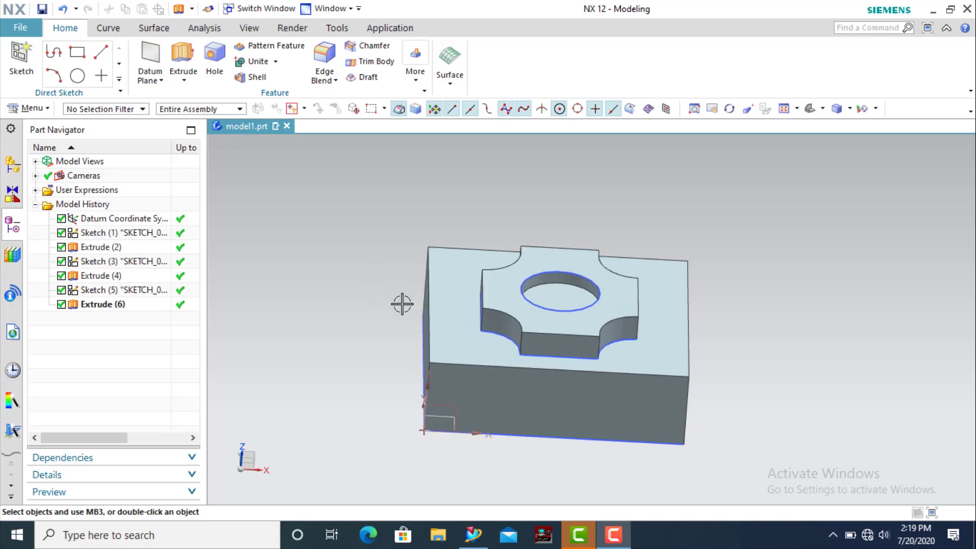
pyautogui.scroll(1, 401, 304)
pyautogui.scroll(-2, 401, 304)
pyautogui.moveTo(394, 332); pyautogui.dragTo(381, 329, button='middle')
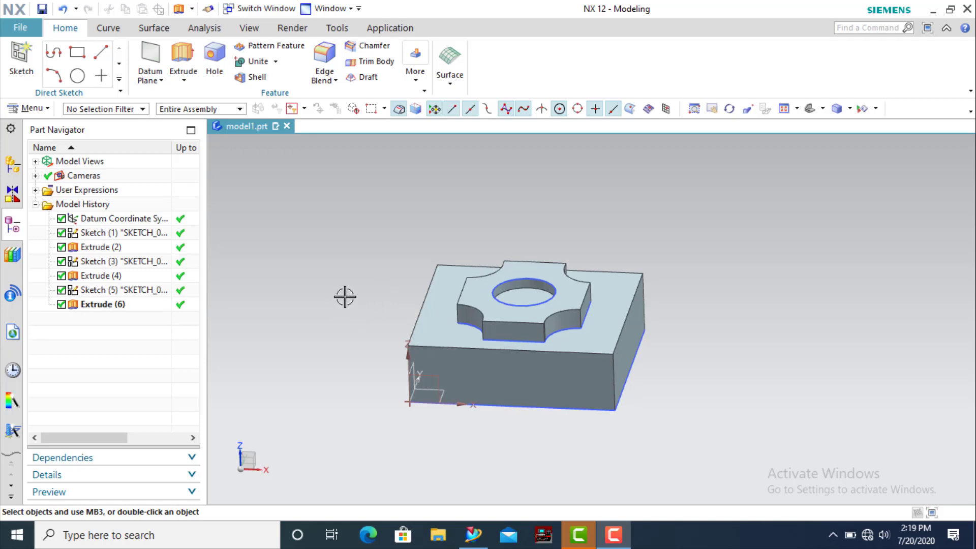
pyautogui.moveTo(357, 288)
pyautogui.mouseDown(button='middle')
pyautogui.moveTo(368, 292)
pyautogui.moveTo(359, 289)
pyautogui.mouseUp(button='middle')
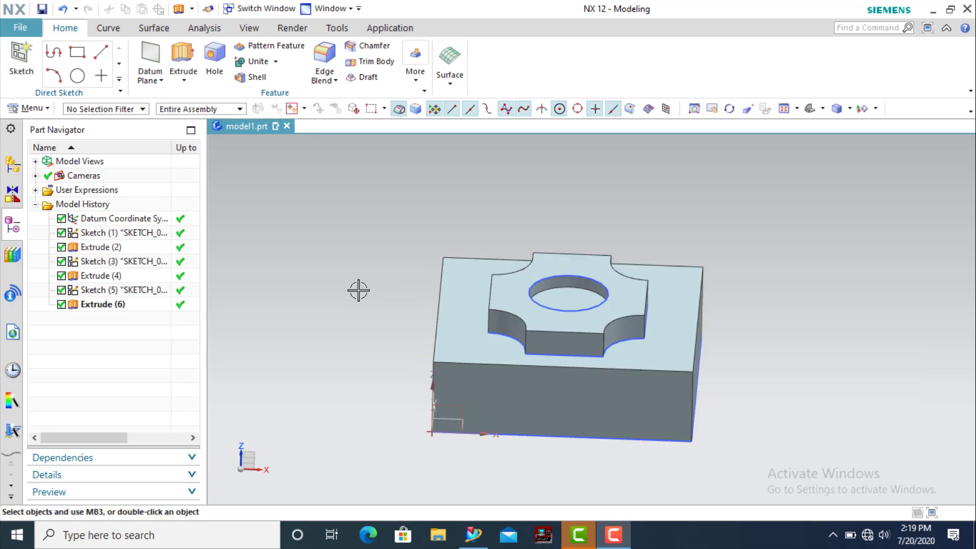
pyautogui.moveTo(432, 306); pyautogui.dragTo(381, 316, button='middle')
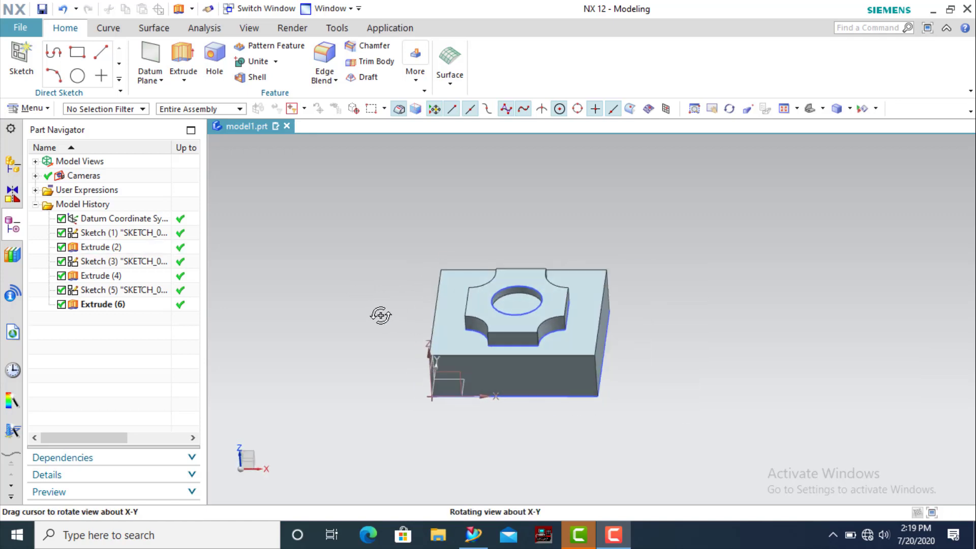
# Step: Switch to Manufacturing with the cam_general environment and mill_contour setup
pyautogui.click(386, 29)
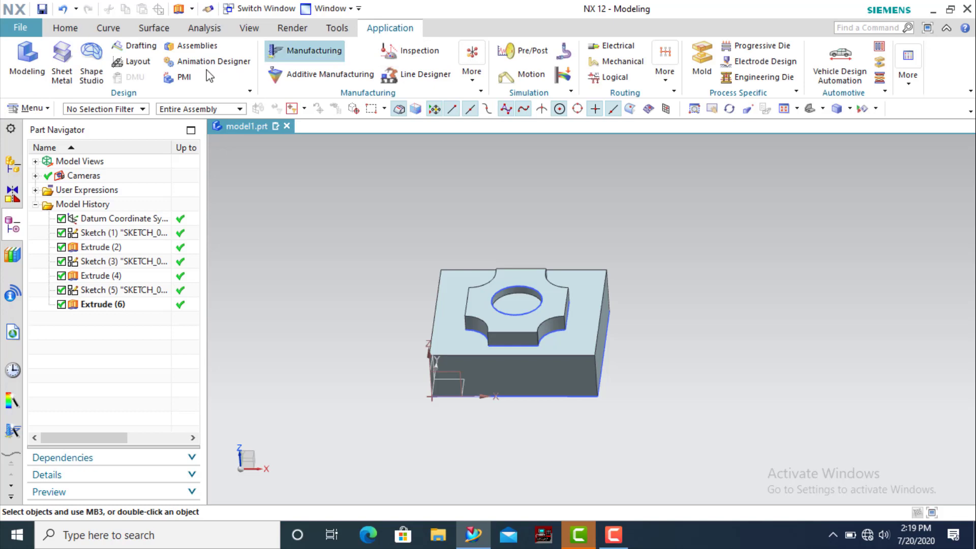
pyautogui.click(304, 53)
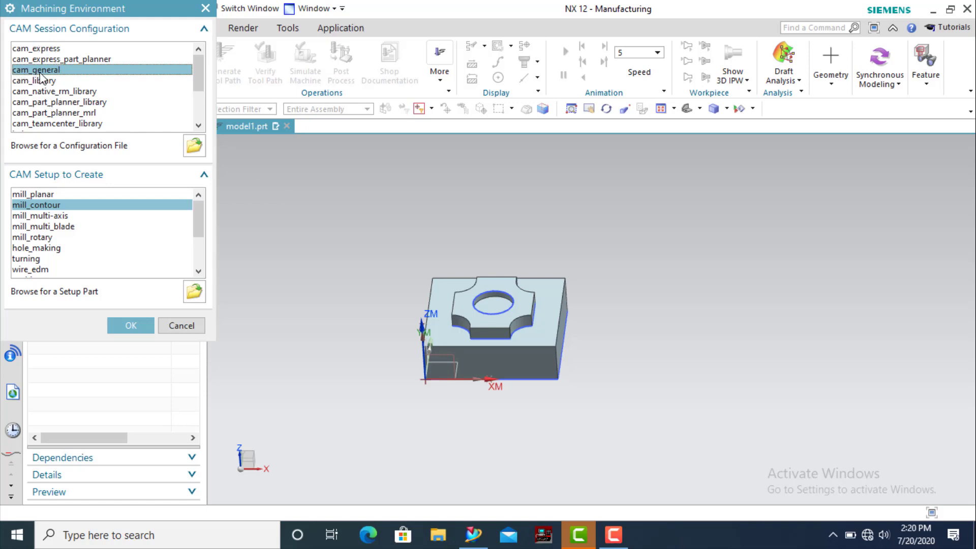
pyautogui.click(48, 194)
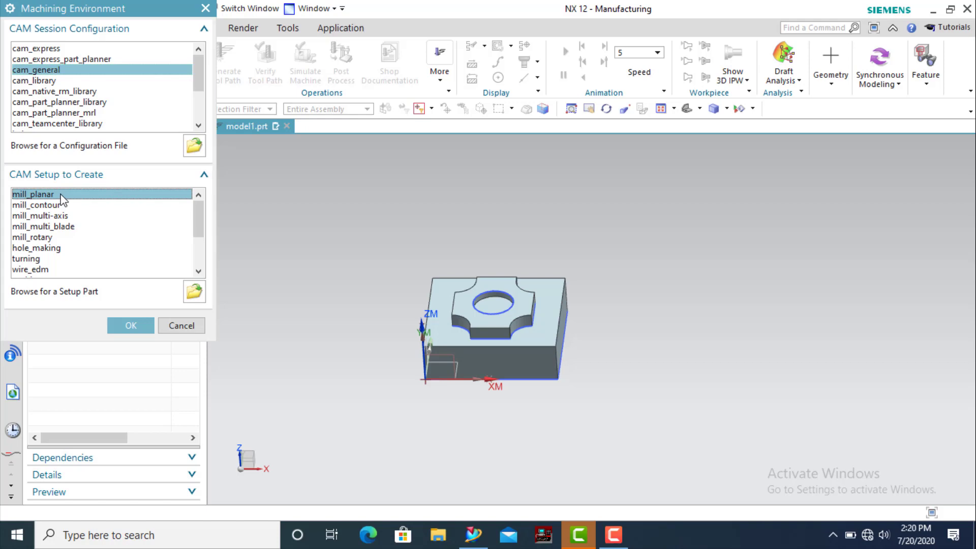
pyautogui.click(43, 206)
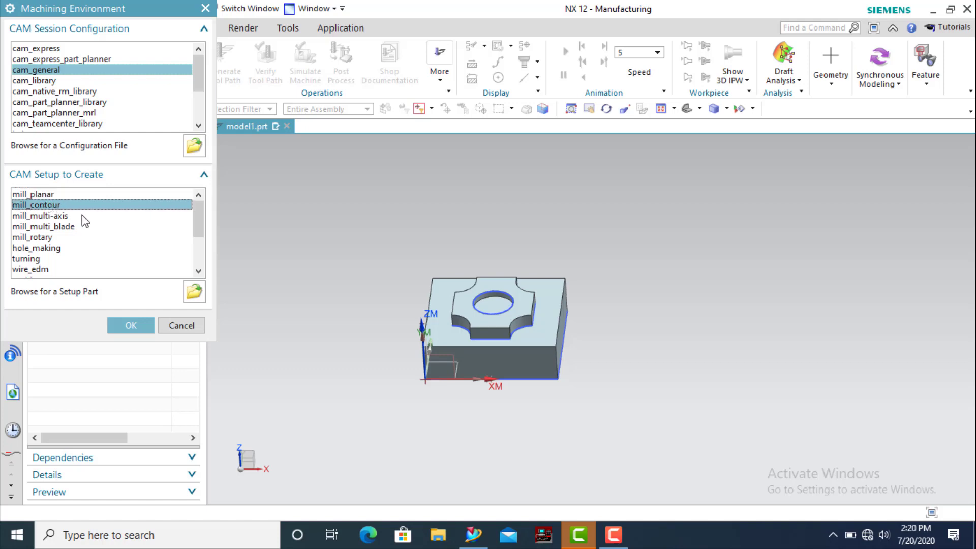
pyautogui.click(130, 326)
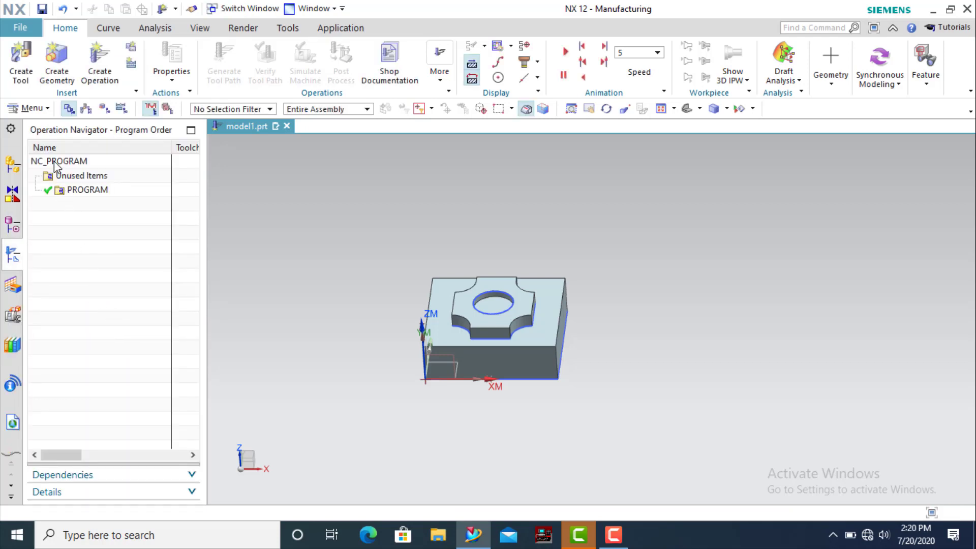
# Step: Zoom and orbit the part to inspect it from several angles
pyautogui.scroll(2, 426, 324)
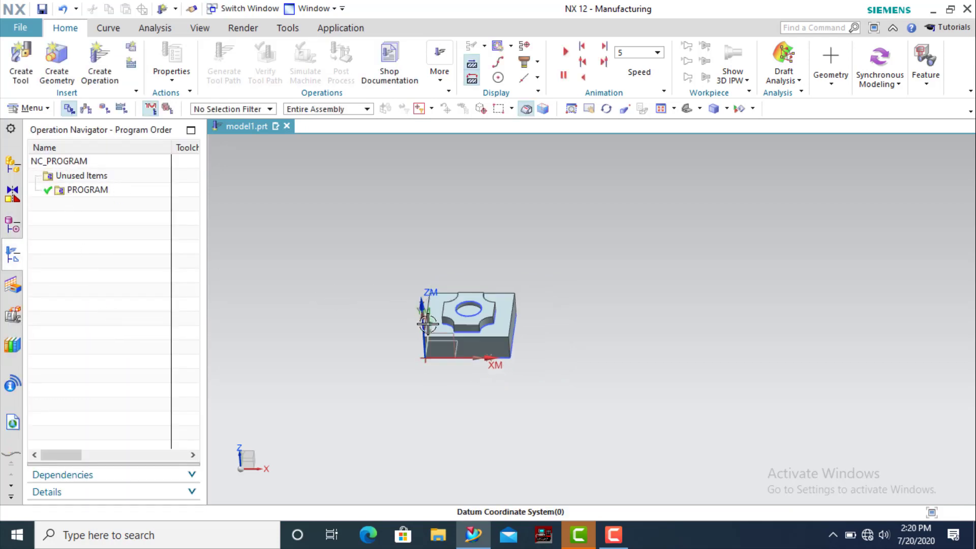
pyautogui.scroll(-2, 425, 324)
pyautogui.scroll(-1, 427, 326)
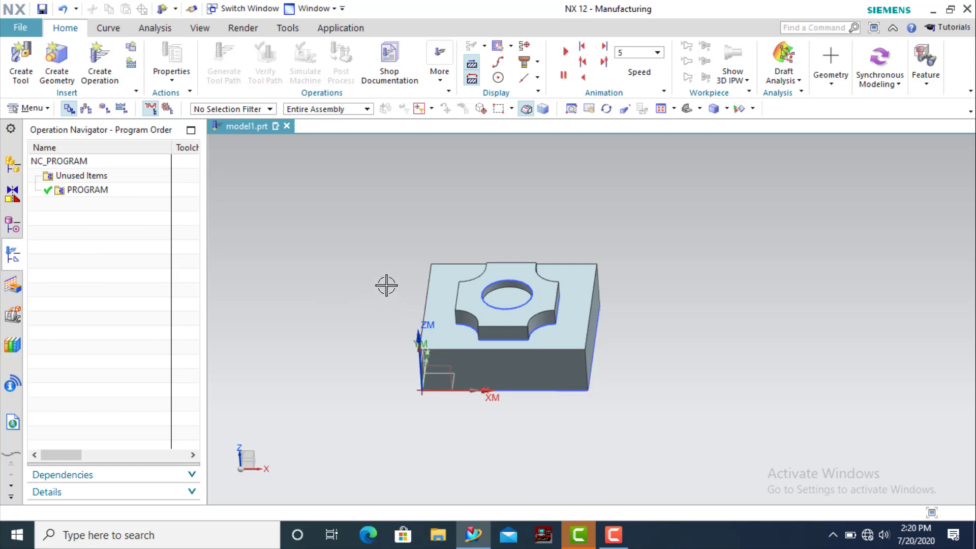
pyautogui.moveTo(386, 285)
pyautogui.mouseDown(button='middle')
pyautogui.moveTo(403, 281)
pyautogui.moveTo(392, 276)
pyautogui.moveTo(383, 279)
pyautogui.moveTo(517, 316)
pyautogui.mouseUp(button='middle')
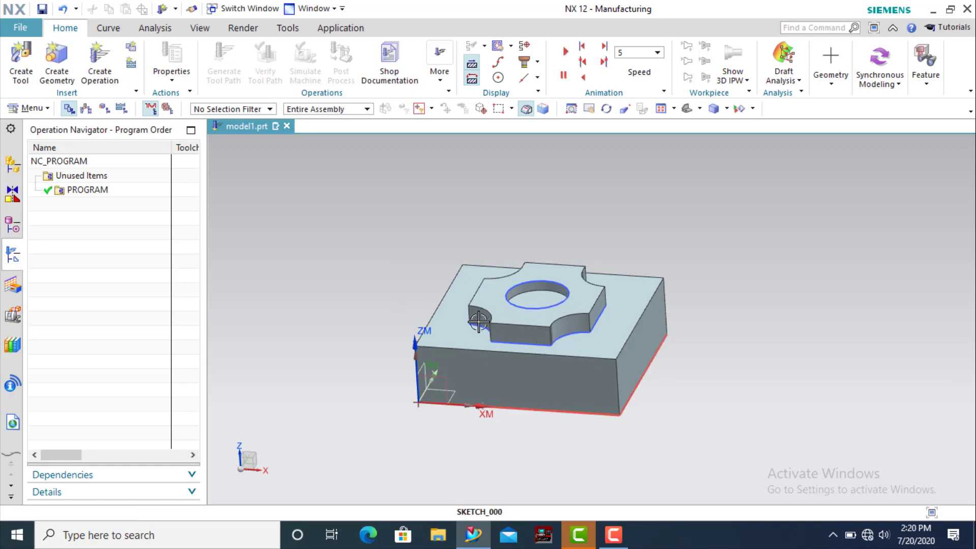
pyautogui.scroll(-1, 473, 307)
pyautogui.scroll(-1, 473, 307)
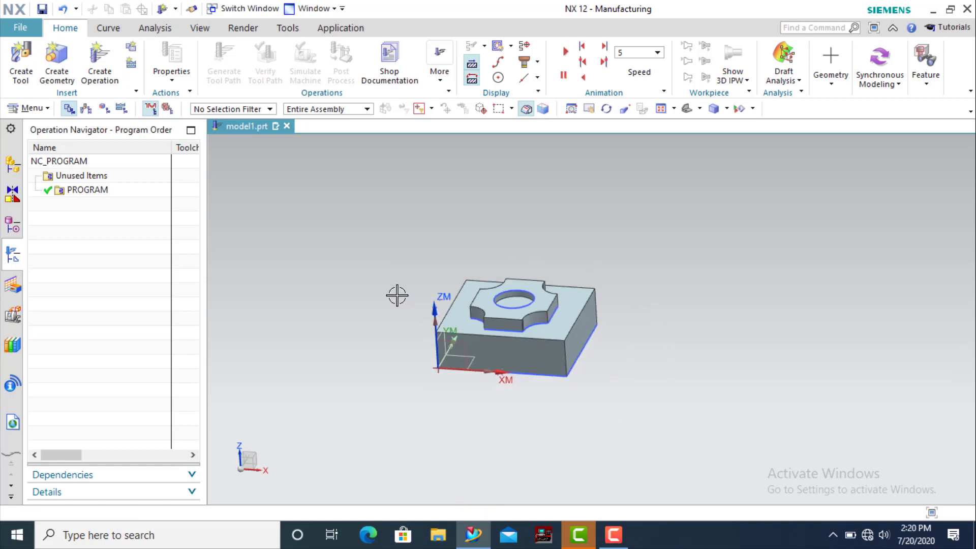
pyautogui.scroll(1, 407, 298)
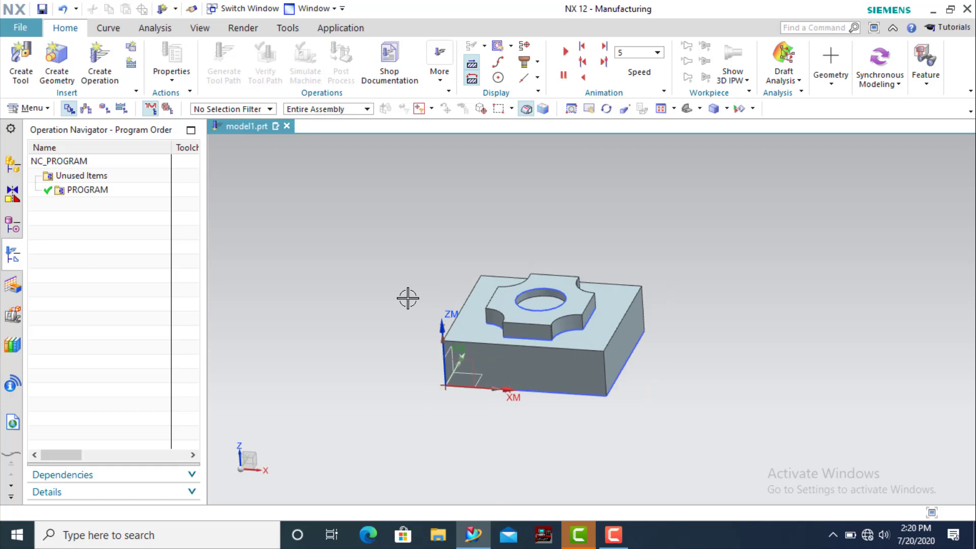
pyautogui.scroll(-1, 408, 299)
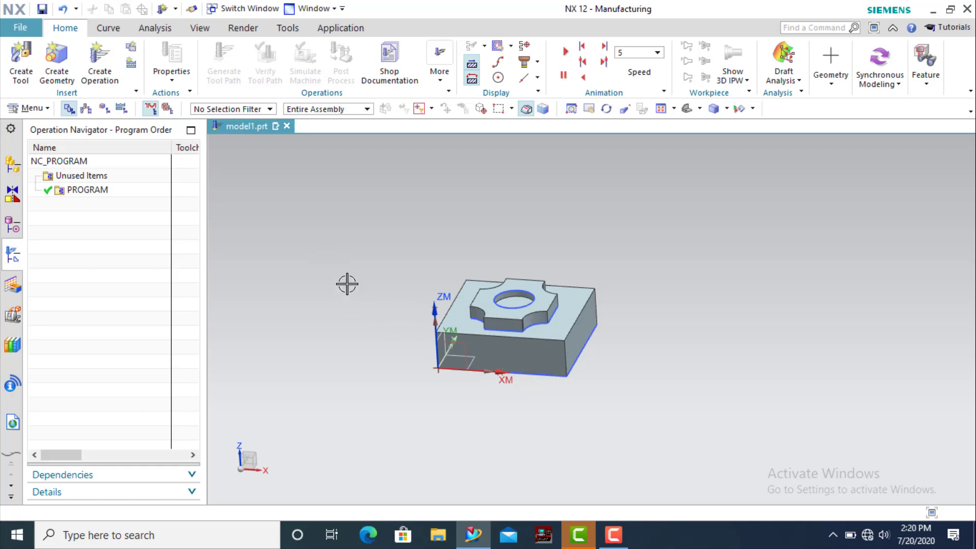
pyautogui.moveTo(382, 296); pyautogui.dragTo(394, 299, button='middle')
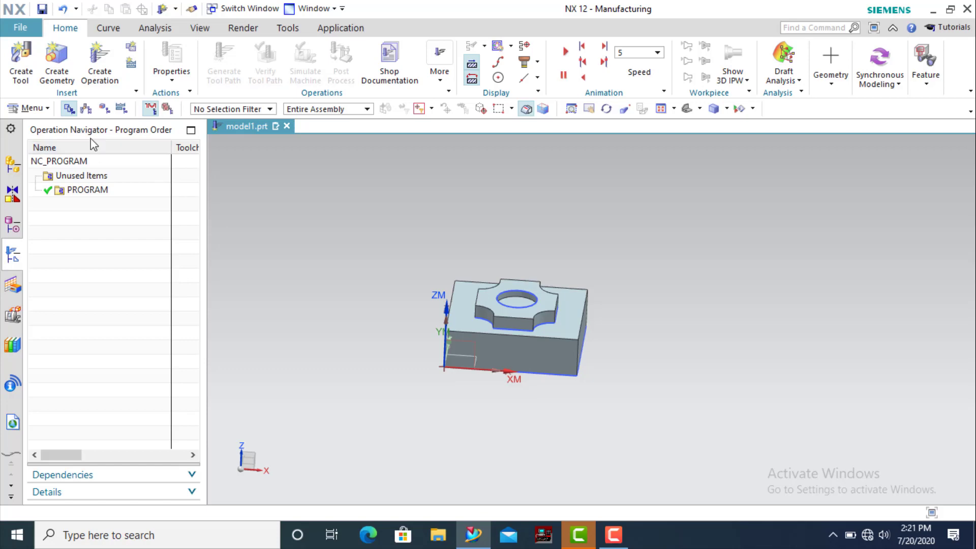
# Step: Switch the Operation Navigator to Geometry View to show MCS_MILL under GEOMETRY
pyautogui.click(101, 112)
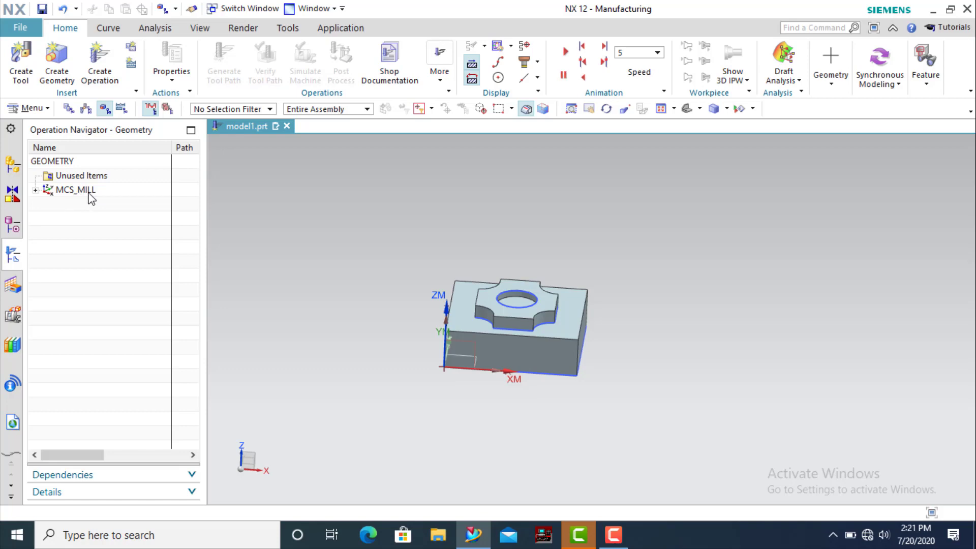
pyautogui.scroll(-2, 452, 331)
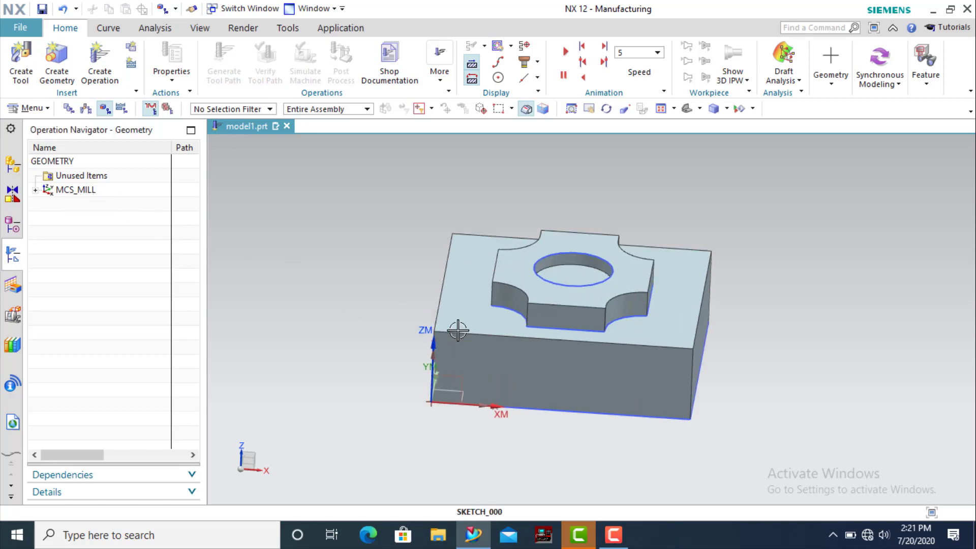
pyautogui.scroll(1, 452, 330)
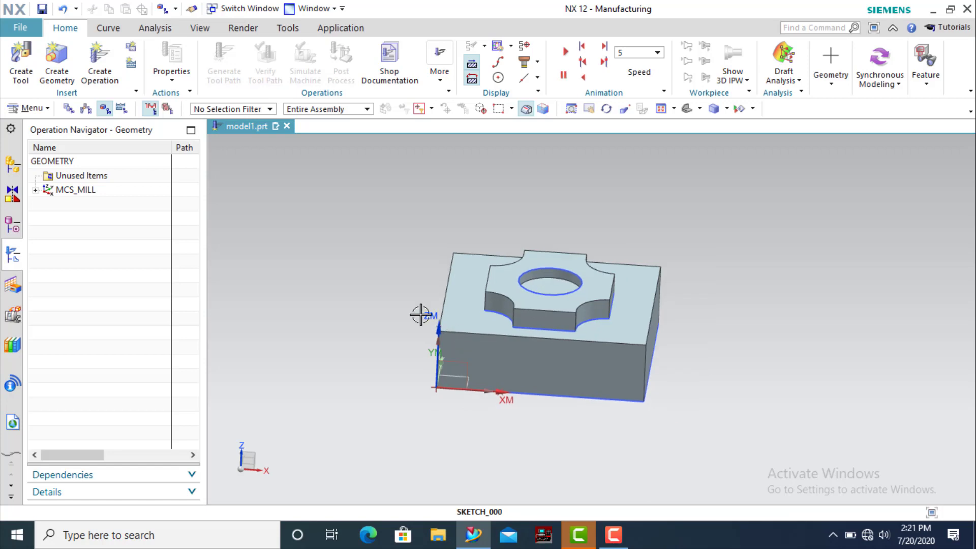
# Step: Move the MCS_MILL origin up 40 mm in Z to the block's top face
pyautogui.doubleClick(100, 191)
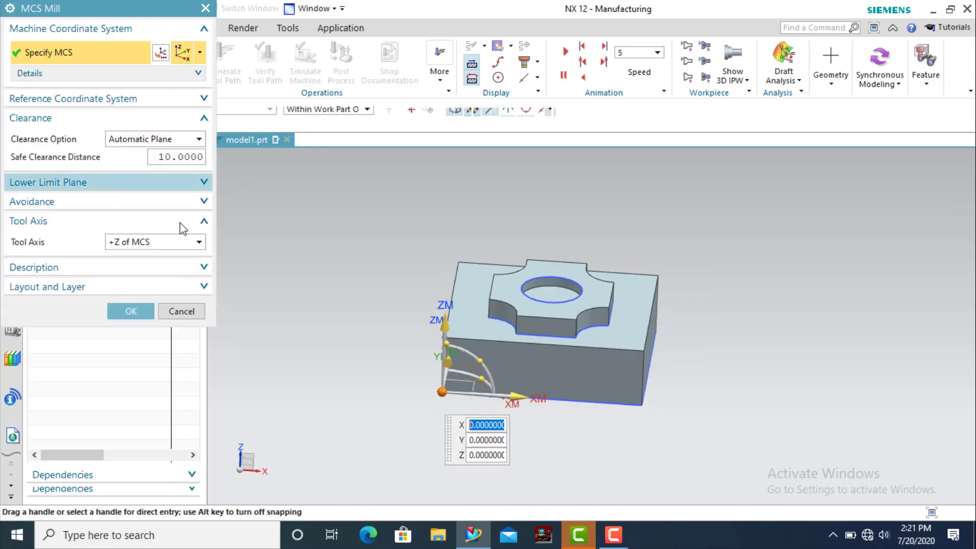
pyautogui.moveTo(381, 353)
pyautogui.mouseDown(button='middle')
pyautogui.moveTo(375, 338)
pyautogui.moveTo(375, 349)
pyautogui.mouseUp(button='middle')
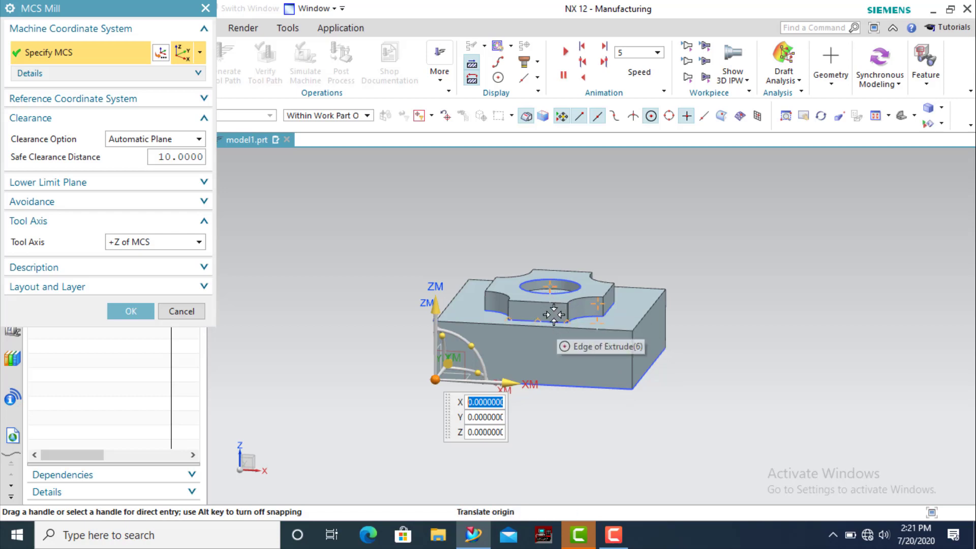
pyautogui.scroll(1, 512, 316)
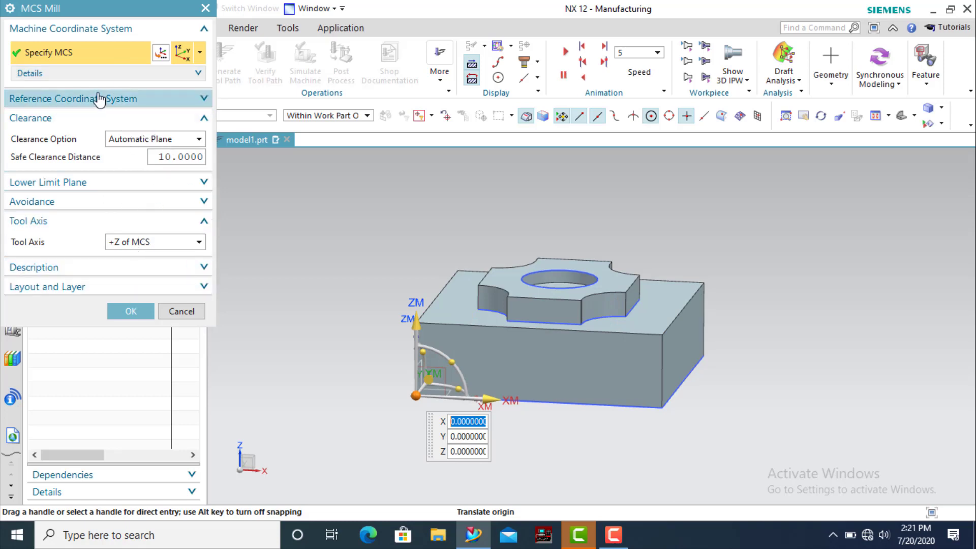
pyautogui.click(454, 452)
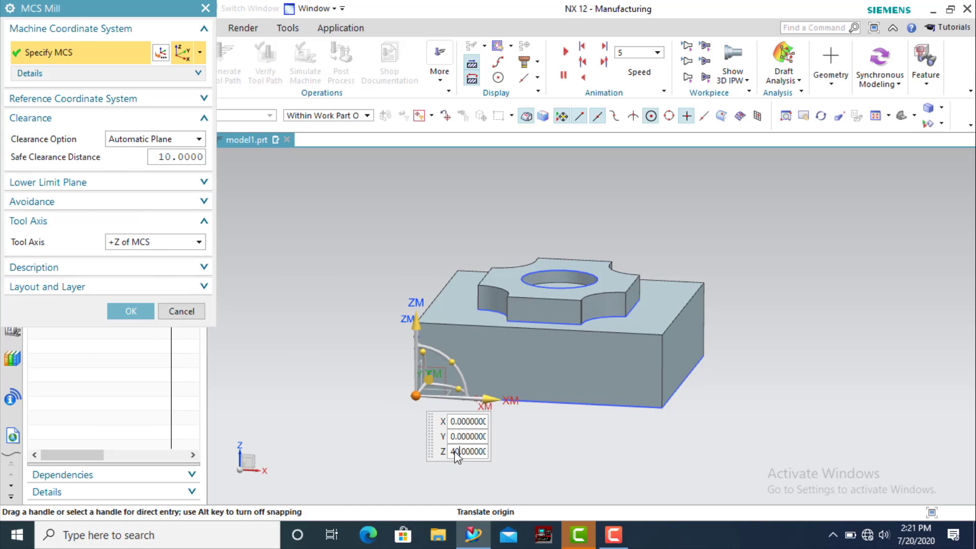
pyautogui.write('40.000000')
pyautogui.press('Return')
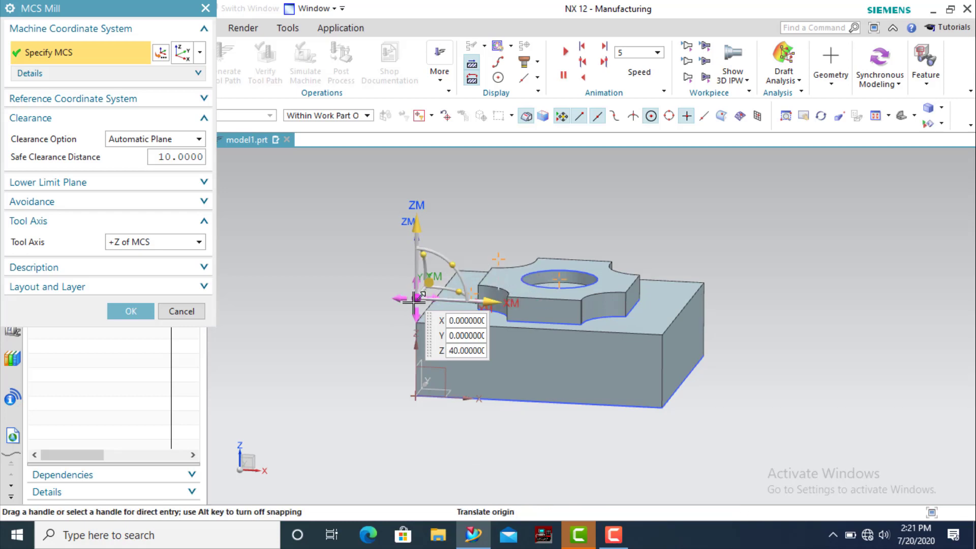
pyautogui.click(137, 309)
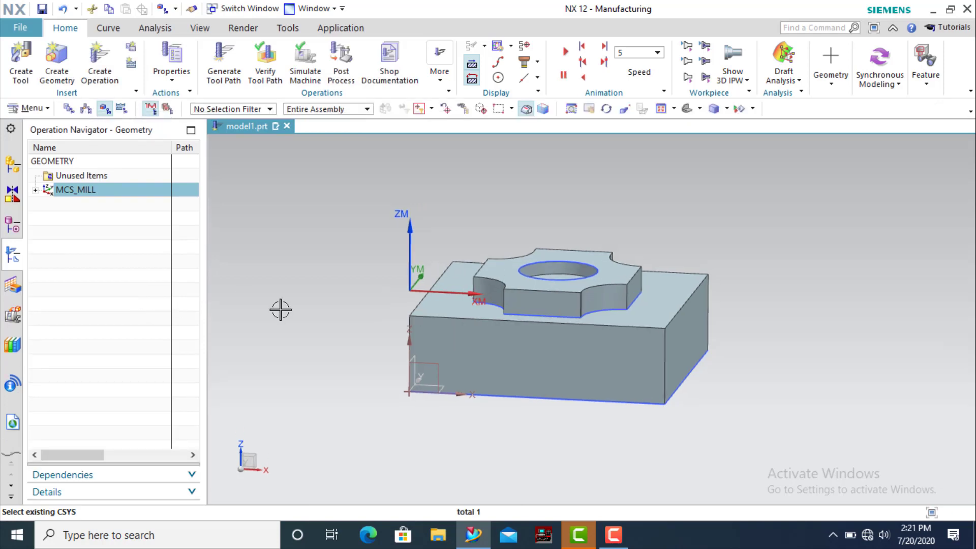
pyautogui.moveTo(338, 298)
pyautogui.mouseDown(button='middle')
pyautogui.moveTo(364, 309)
pyautogui.moveTo(349, 303)
pyautogui.mouseUp(button='middle')
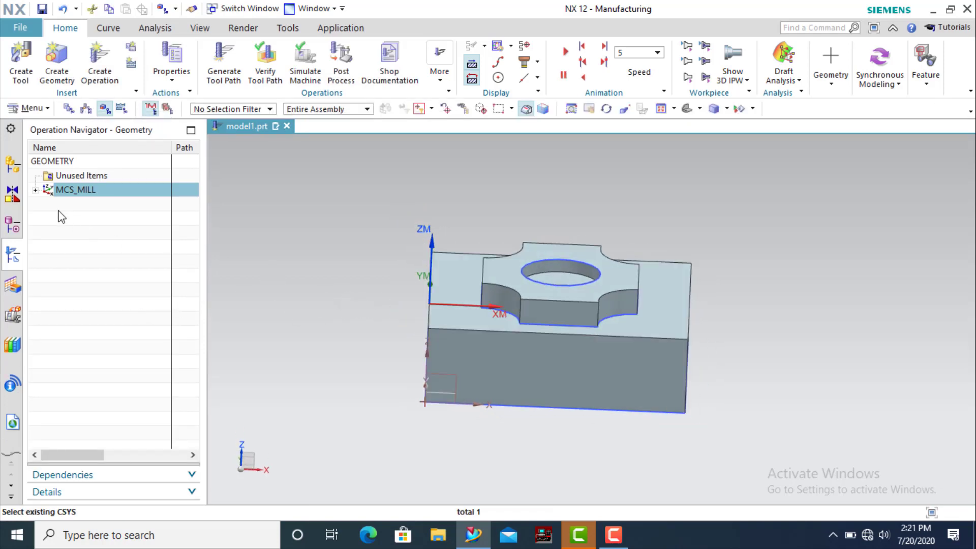
# Step: Set the stepped block solid as the WORKPIECE part geometry
pyautogui.click(36, 190)
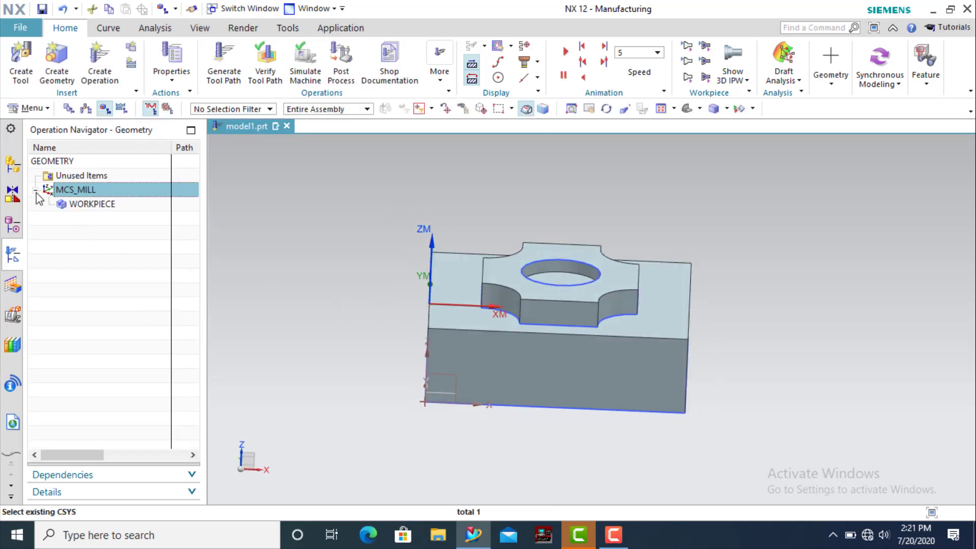
pyautogui.doubleClick(101, 205)
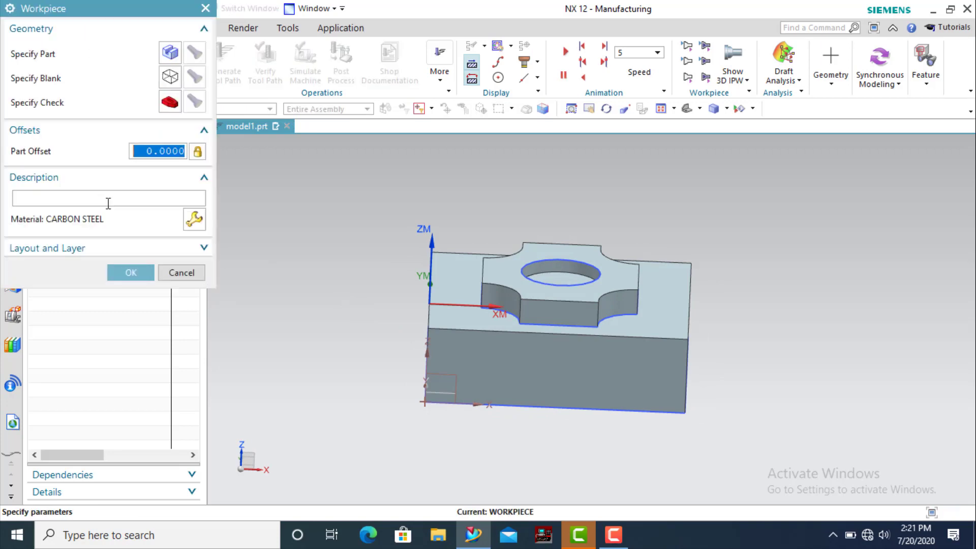
pyautogui.click(170, 52)
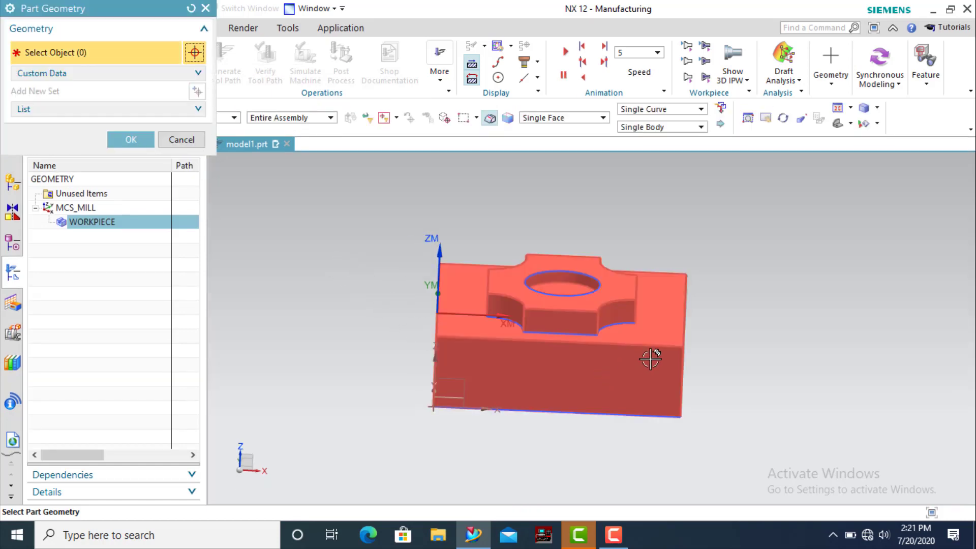
pyautogui.click(647, 338)
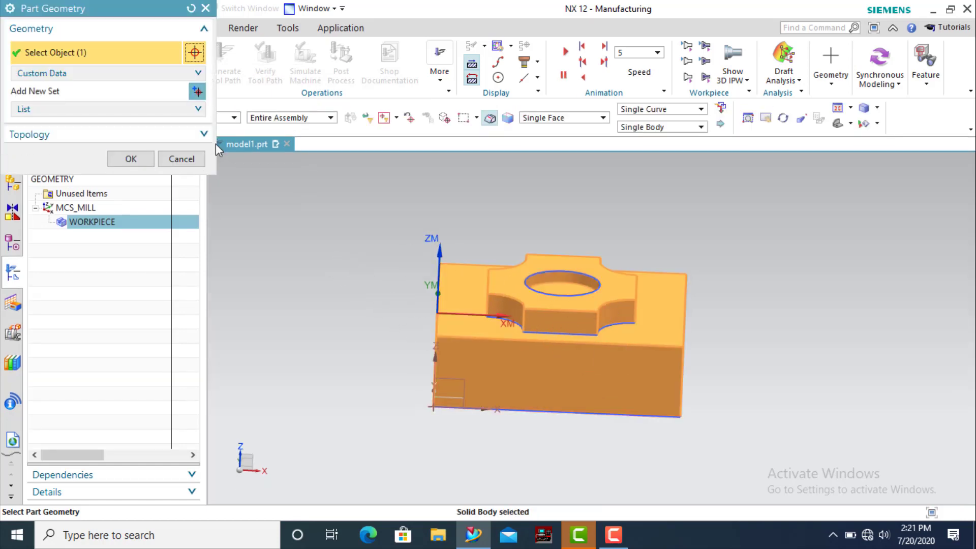
pyautogui.click(131, 159)
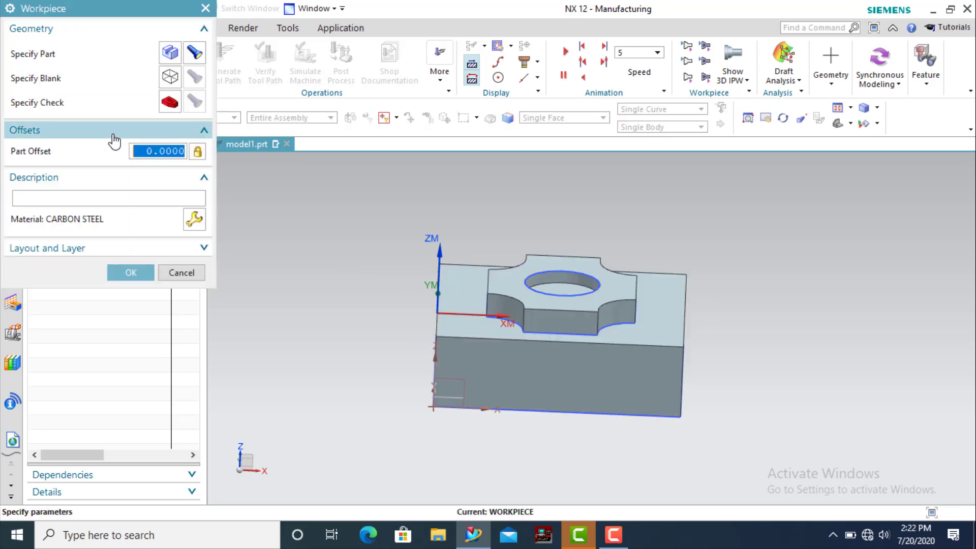
# Step: Define a zero-offset bounding-block blank and confirm the workpiece
pyautogui.click(171, 77)
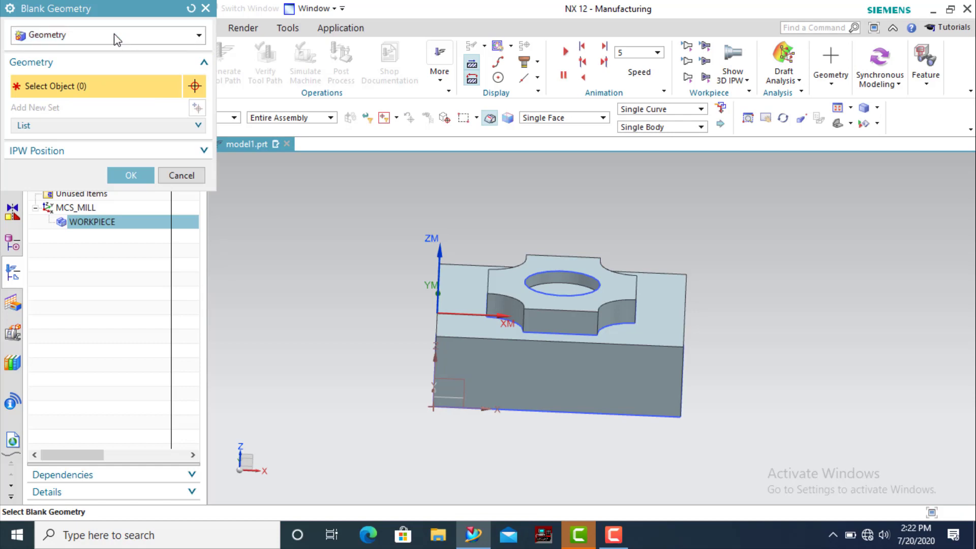
pyautogui.click(59, 36)
pyautogui.click(68, 80)
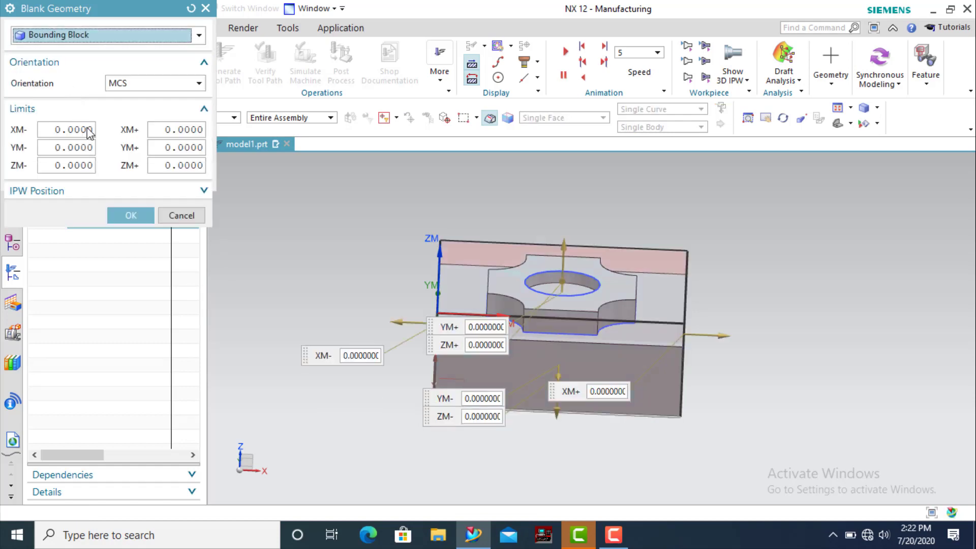
pyautogui.moveTo(316, 246)
pyautogui.mouseDown(button='middle')
pyautogui.moveTo(290, 242)
pyautogui.moveTo(322, 246)
pyautogui.moveTo(320, 263)
pyautogui.moveTo(316, 246)
pyautogui.moveTo(285, 249)
pyautogui.moveTo(293, 253)
pyautogui.mouseUp(button='middle')
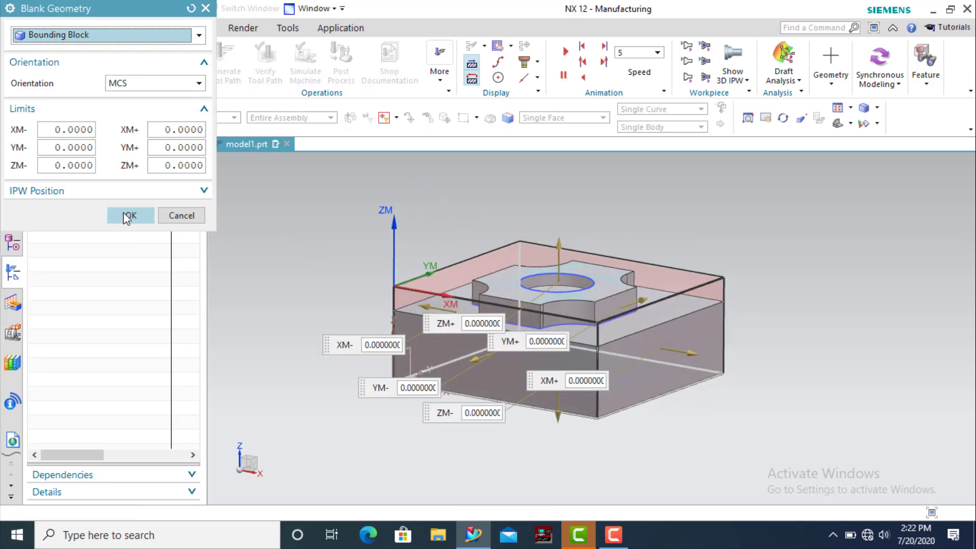
pyautogui.click(126, 213)
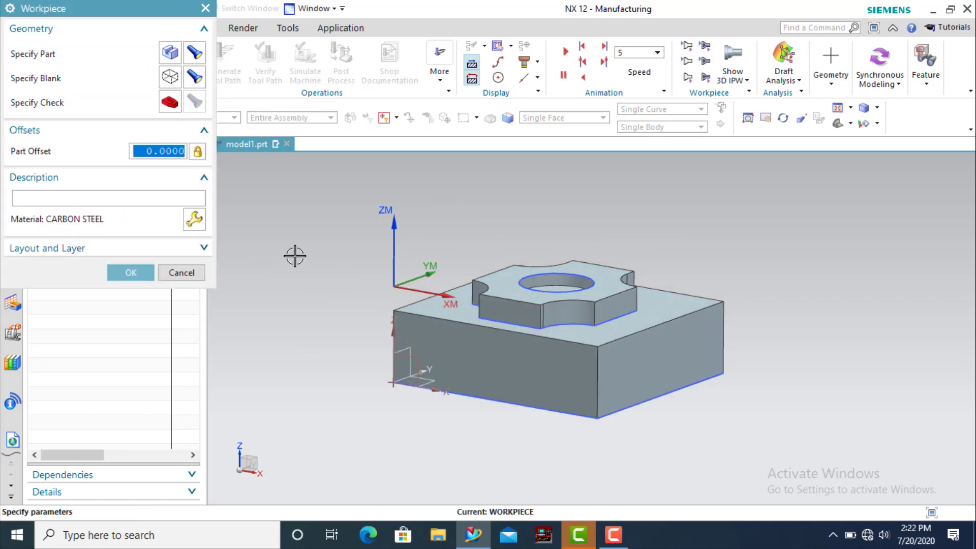
pyautogui.moveTo(291, 254); pyautogui.dragTo(287, 257, button='middle')
pyautogui.click(130, 273)
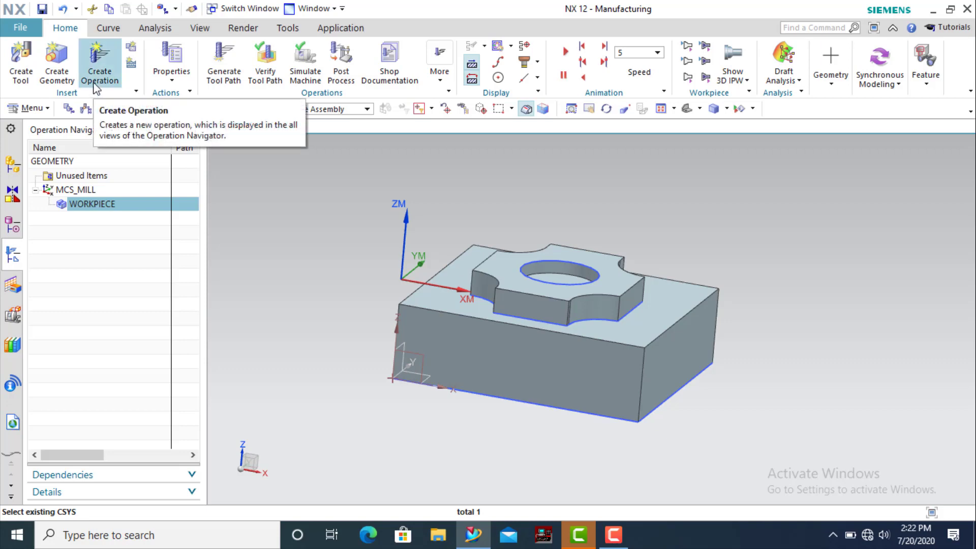
# Step: Insert a mill_contour Cavity Mill operation named CAVITY_MILL under WORKPIECE using MILL_ROUGH
pyautogui.rightClick(106, 203)
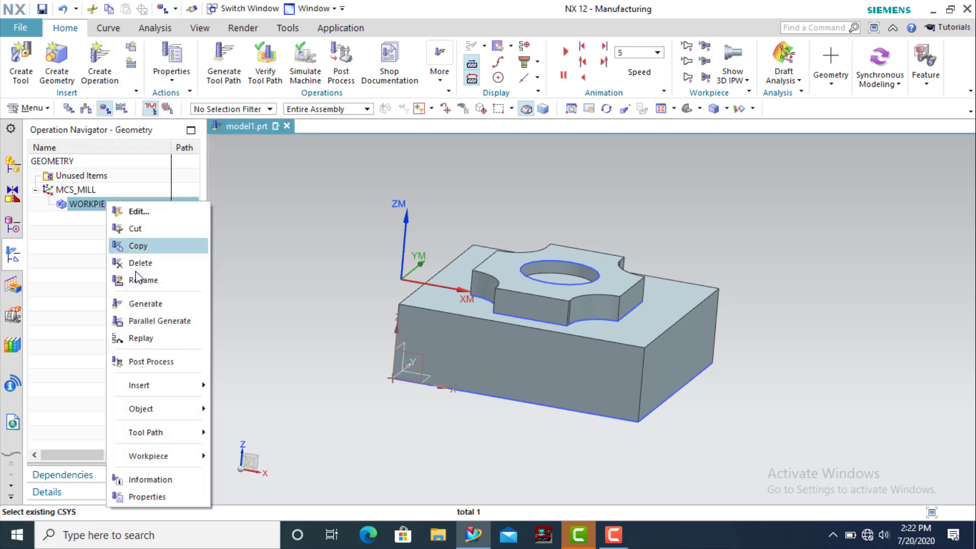
pyautogui.moveTo(156, 385)
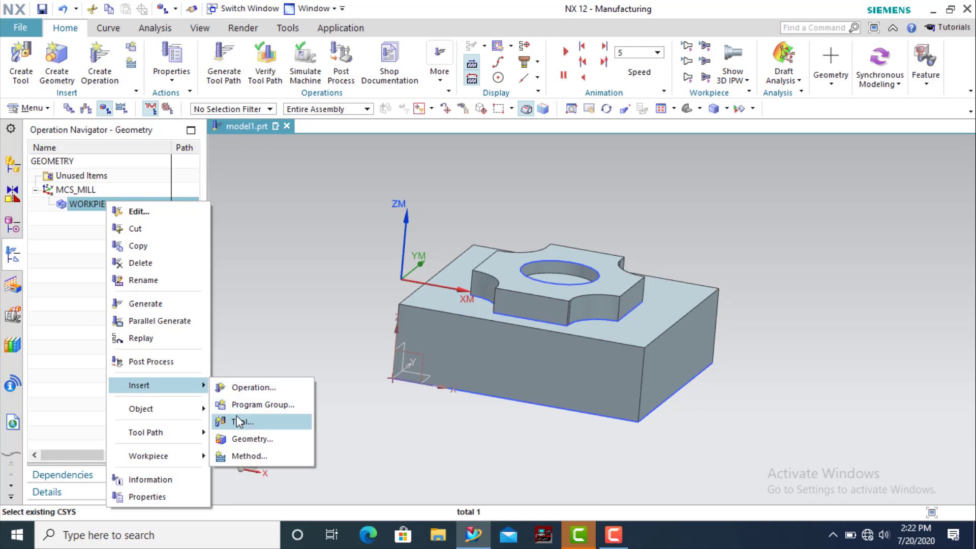
pyautogui.click(240, 389)
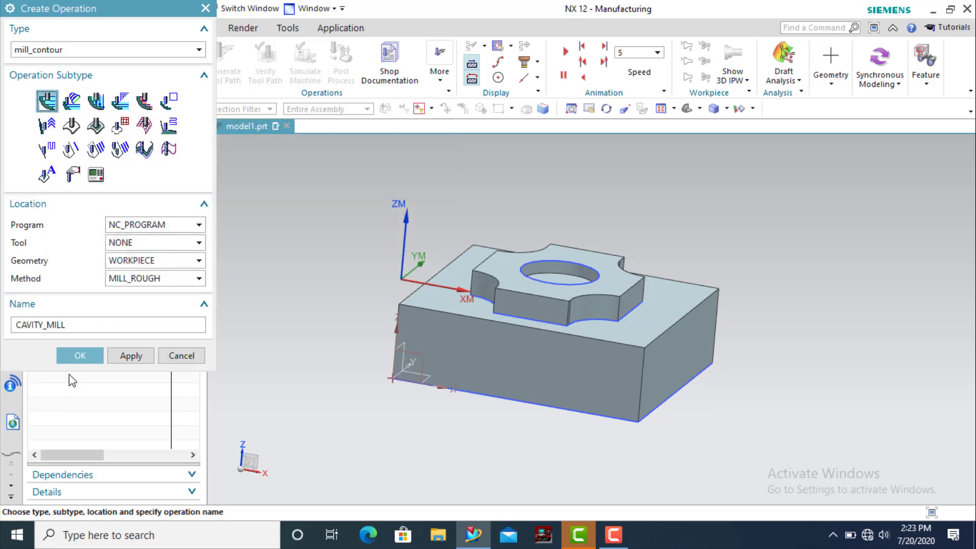
pyautogui.click(78, 359)
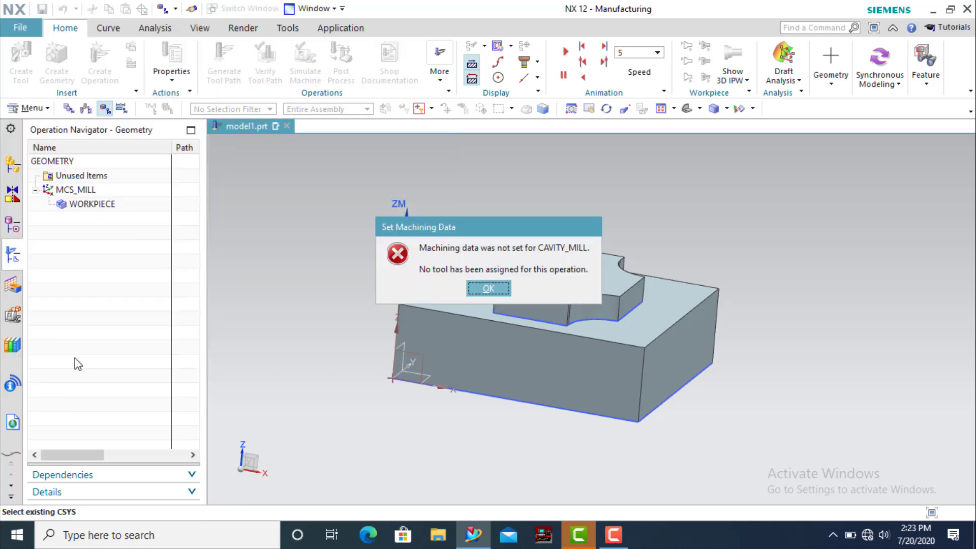
# Step: Dismiss the no-tool warning and display the part and blank geometry
pyautogui.click(488, 288)
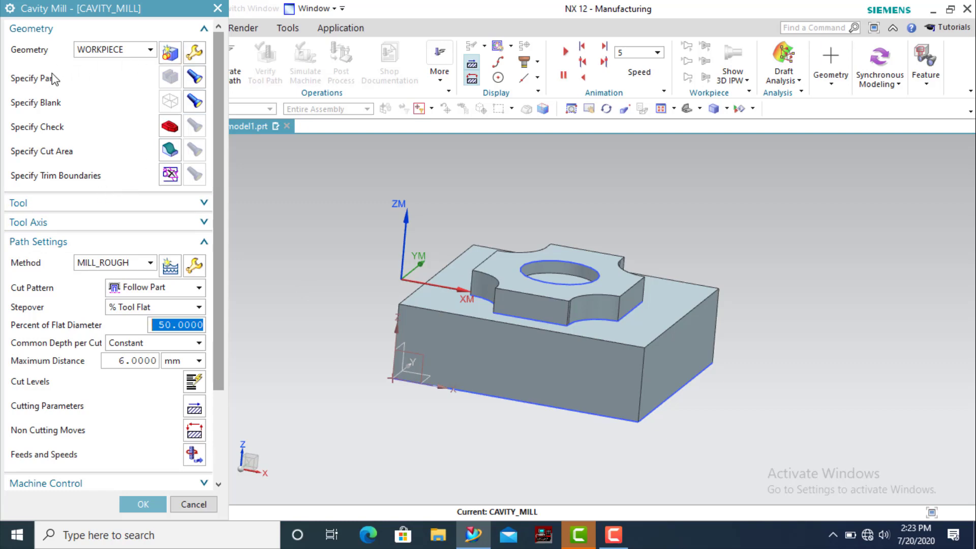
pyautogui.click(195, 77)
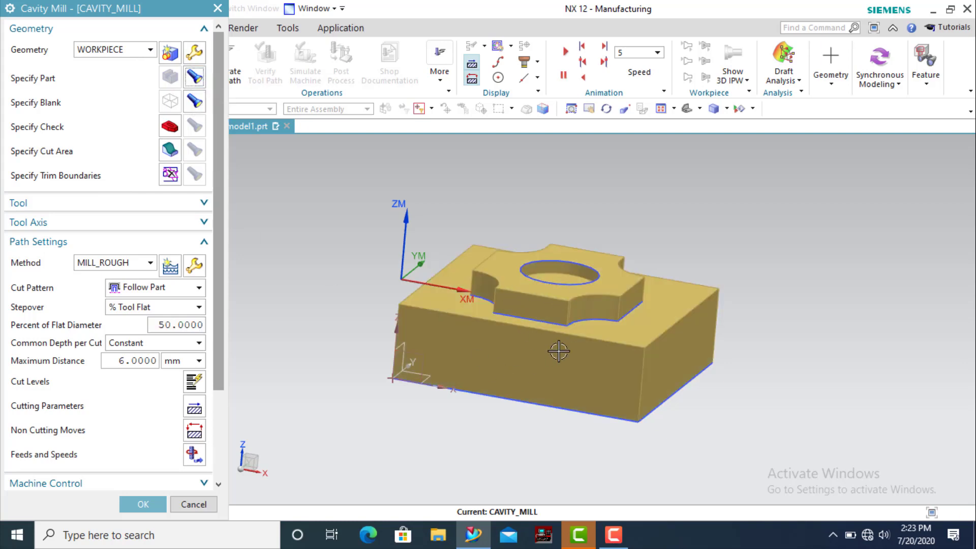
pyautogui.click(195, 111)
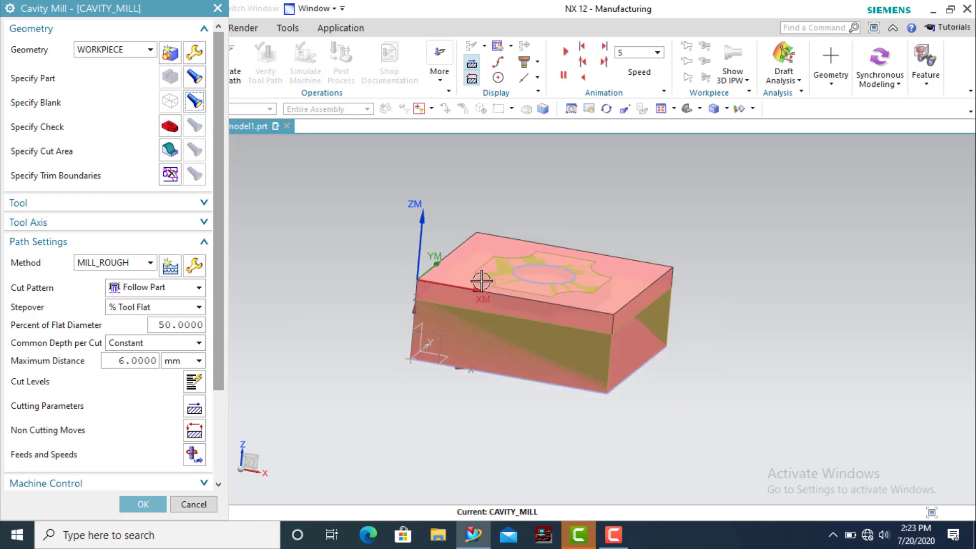
pyautogui.moveTo(374, 296)
pyautogui.mouseDown(button='middle')
pyautogui.moveTo(391, 294)
pyautogui.moveTo(368, 303)
pyautogui.mouseUp(button='middle')
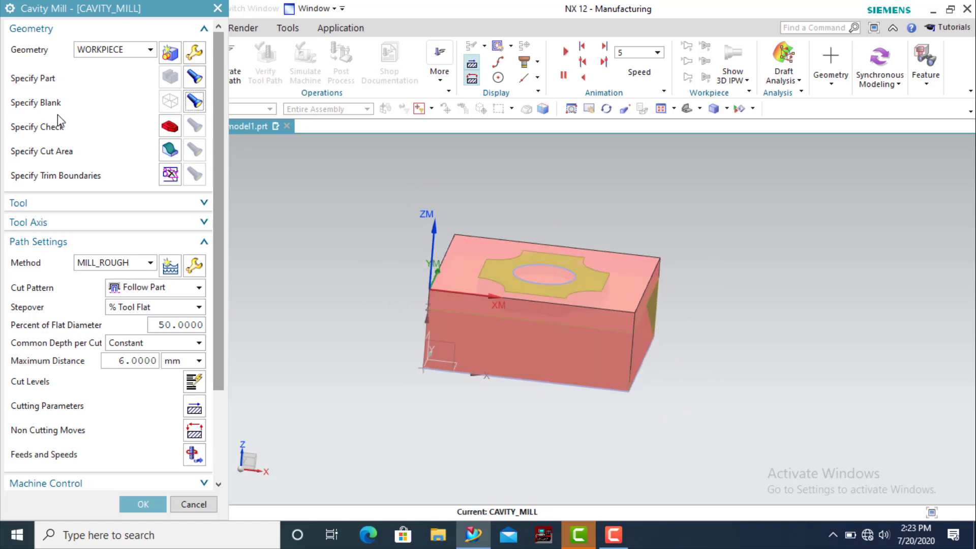
# Step: Select the 15 faces around the raised boss plus the top face as cut area
pyautogui.click(170, 150)
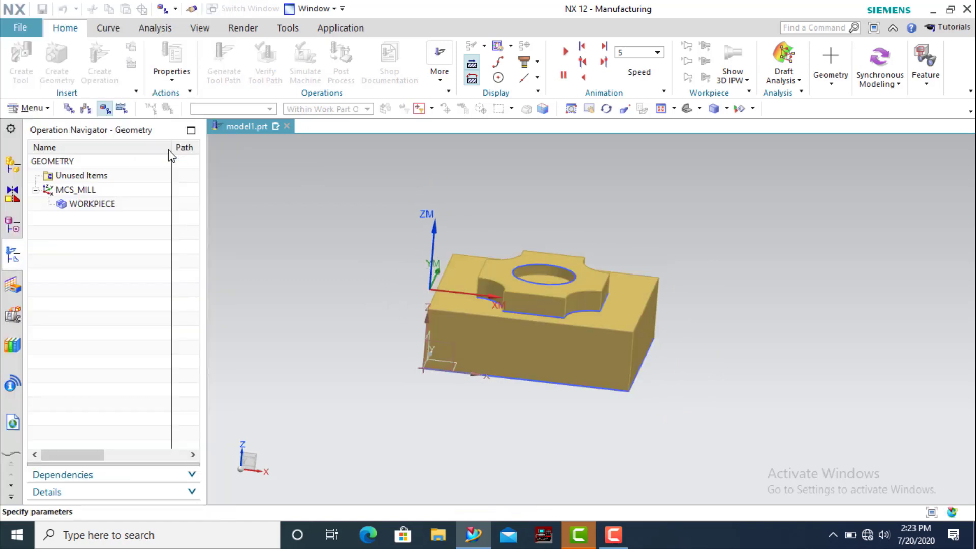
pyautogui.moveTo(347, 283); pyautogui.dragTo(453, 290, button='middle')
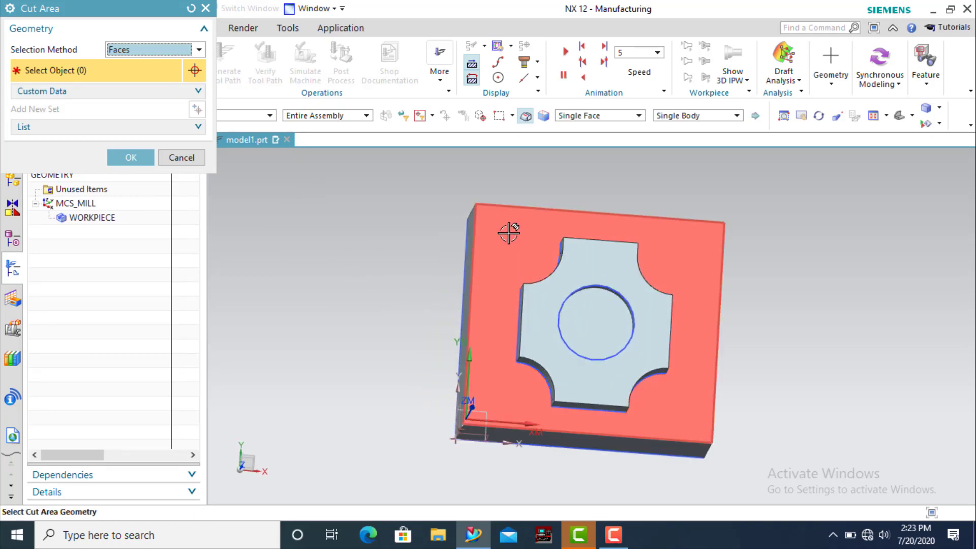
pyautogui.moveTo(506, 227); pyautogui.dragTo(695, 428)
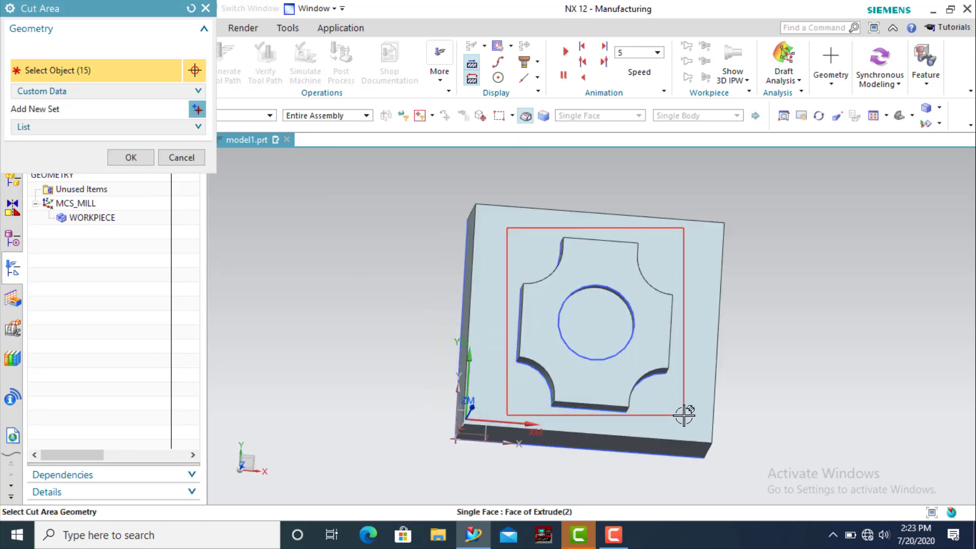
pyautogui.click(510, 269)
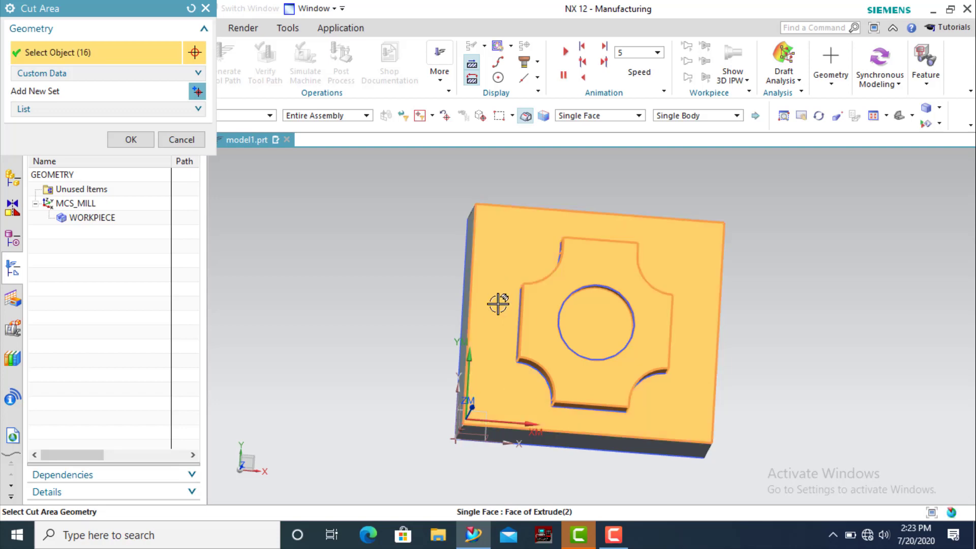
pyautogui.moveTo(379, 335)
pyautogui.mouseDown(button='middle')
pyautogui.moveTo(374, 281)
pyautogui.moveTo(385, 288)
pyautogui.mouseUp(button='middle')
# Step: Confirm the cut area, expand the Tool section and reposition the Cavity Mill dialog
pyautogui.click(131, 139)
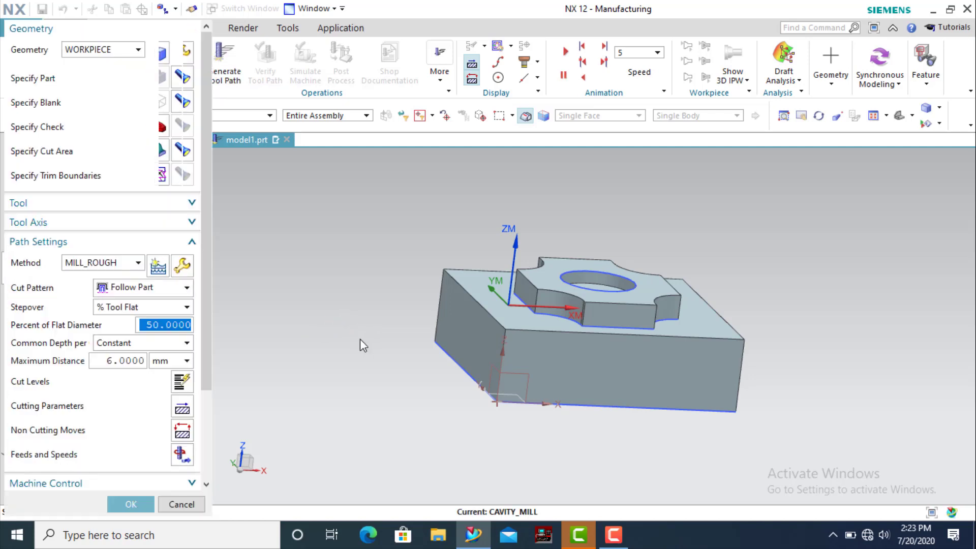
pyautogui.moveTo(360, 345); pyautogui.dragTo(368, 344, button='middle')
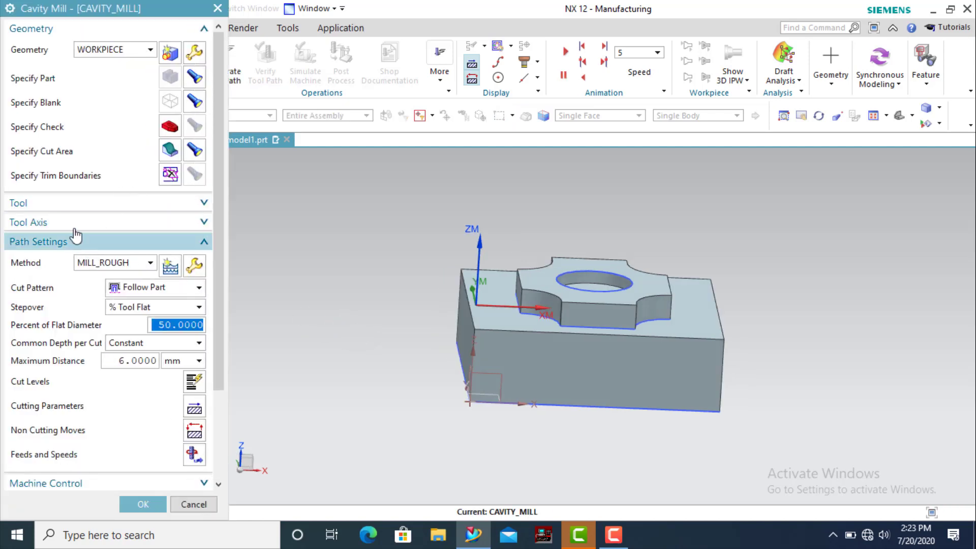
pyautogui.click(169, 206)
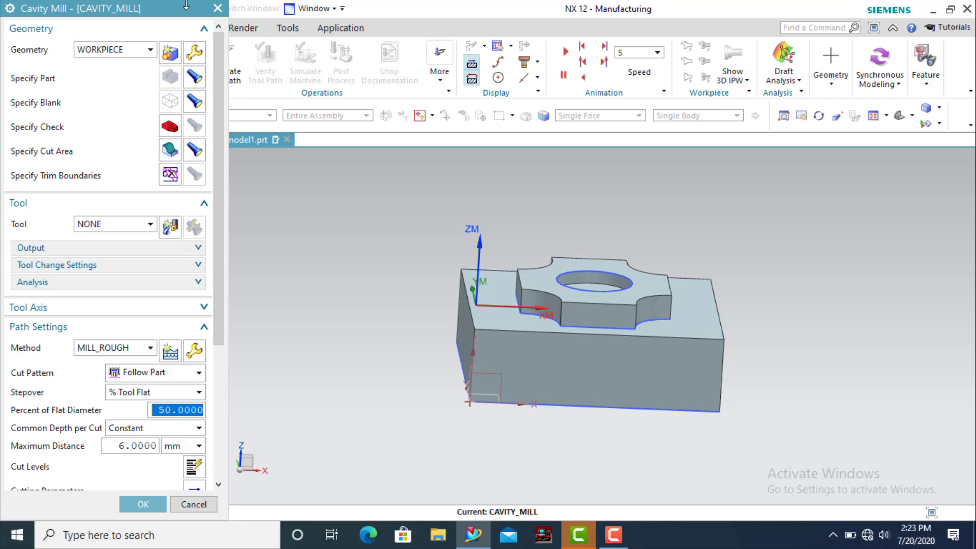
pyautogui.moveTo(183, 14); pyautogui.dragTo(189, 19)
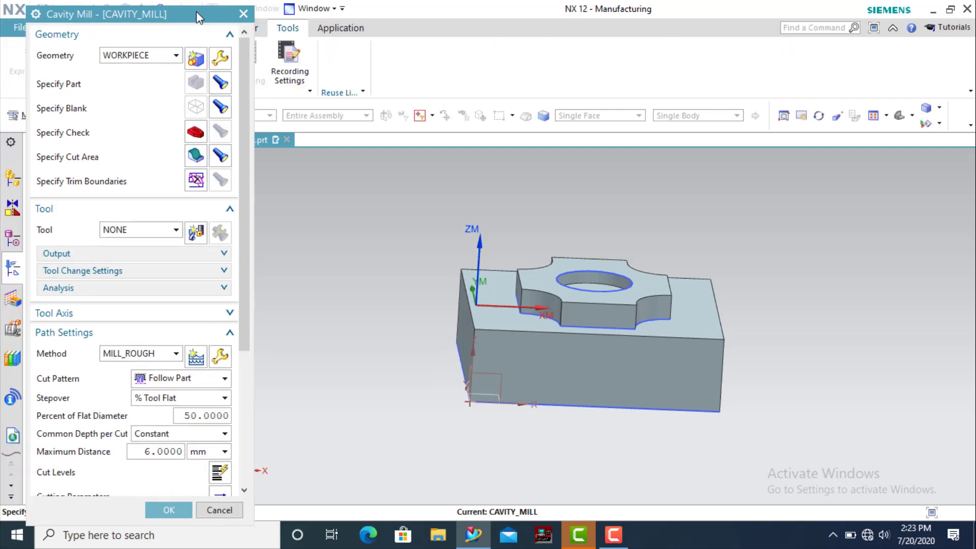
pyautogui.moveTo(189, 19); pyautogui.dragTo(305, 53)
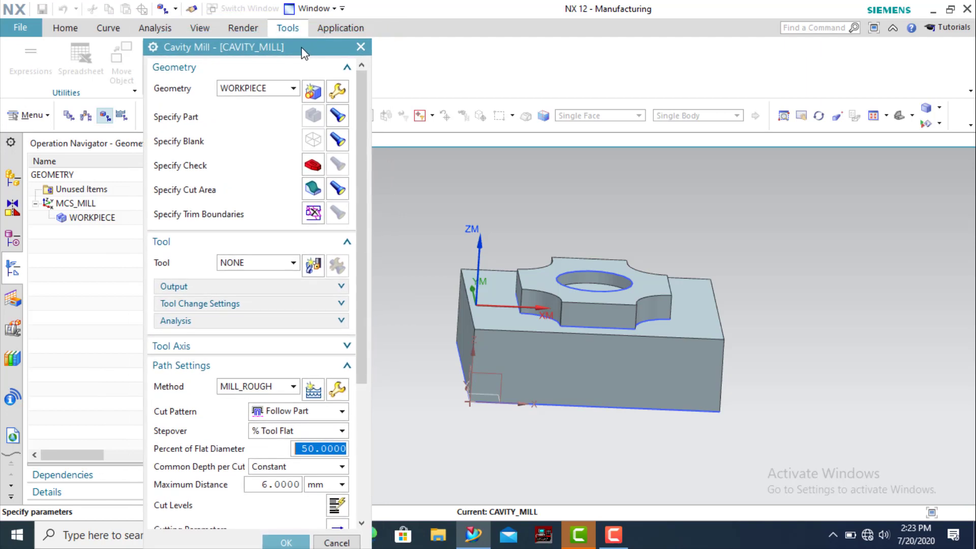
pyautogui.click(322, 28)
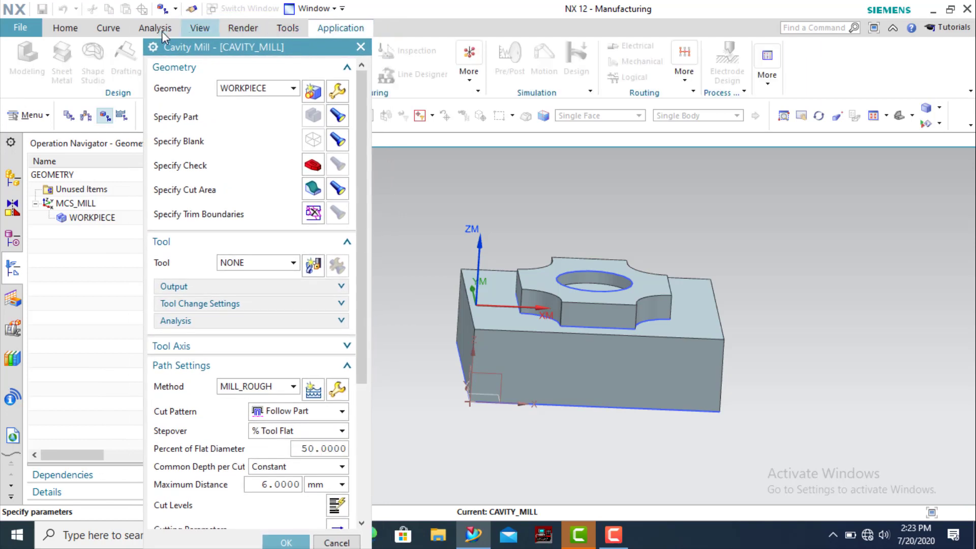
pyautogui.click(72, 32)
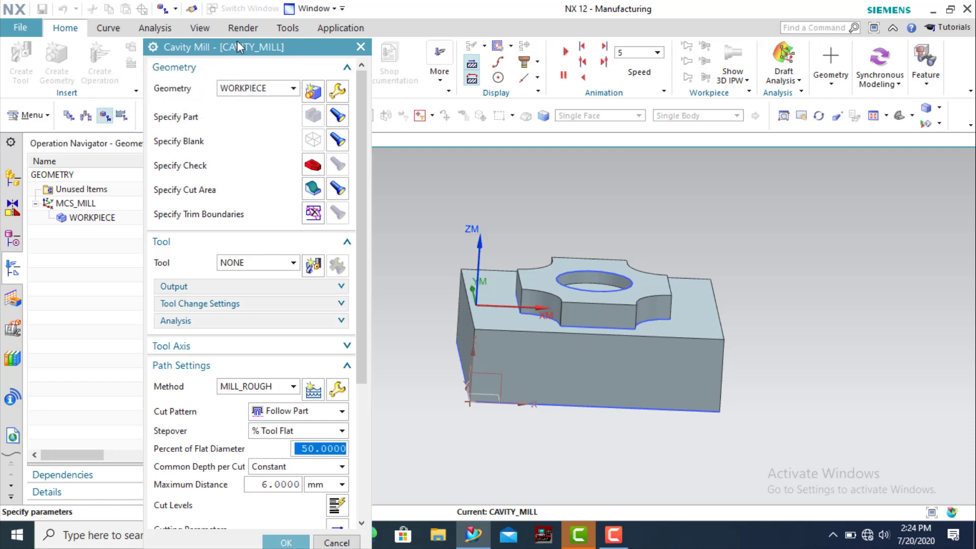
pyautogui.moveTo(234, 44); pyautogui.dragTo(256, 37)
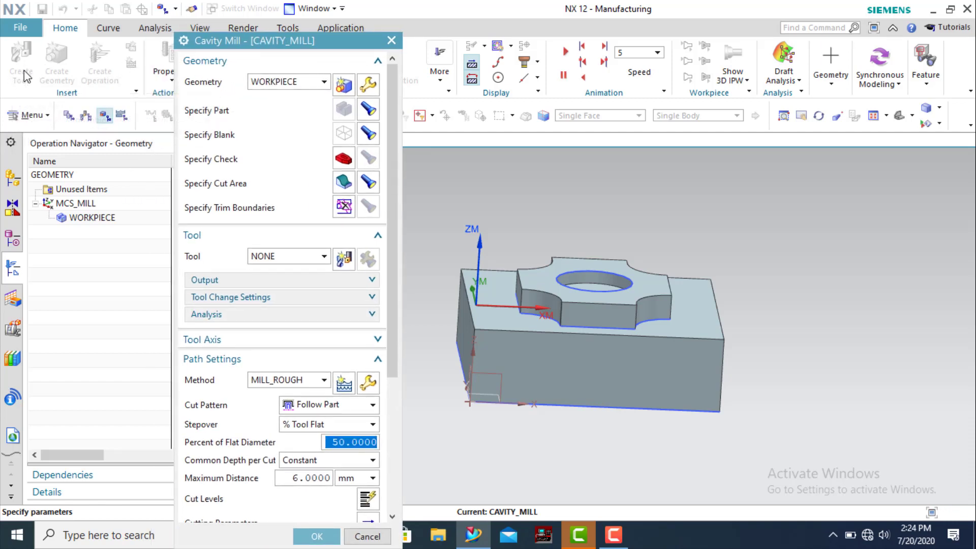
pyautogui.scroll(-1, 182, 104)
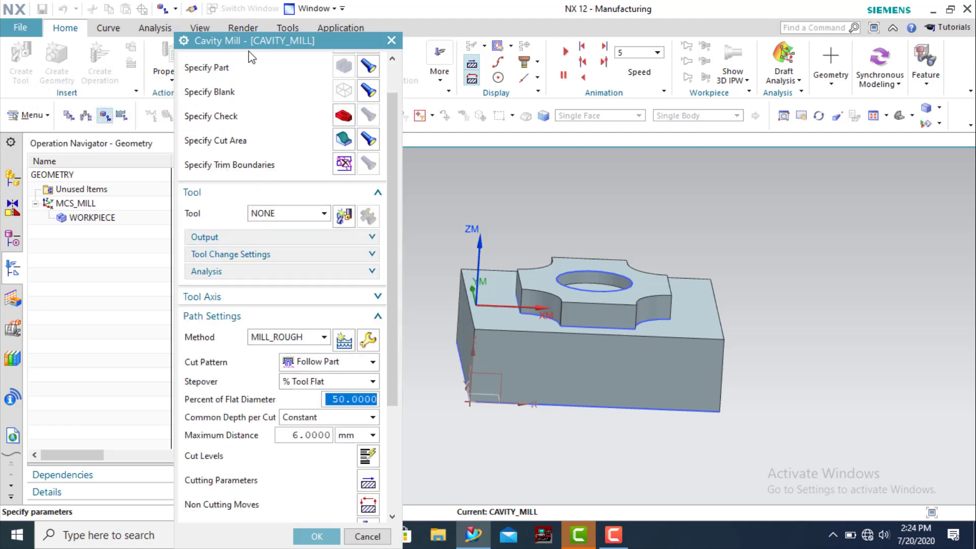
pyautogui.moveTo(244, 37); pyautogui.dragTo(201, 12)
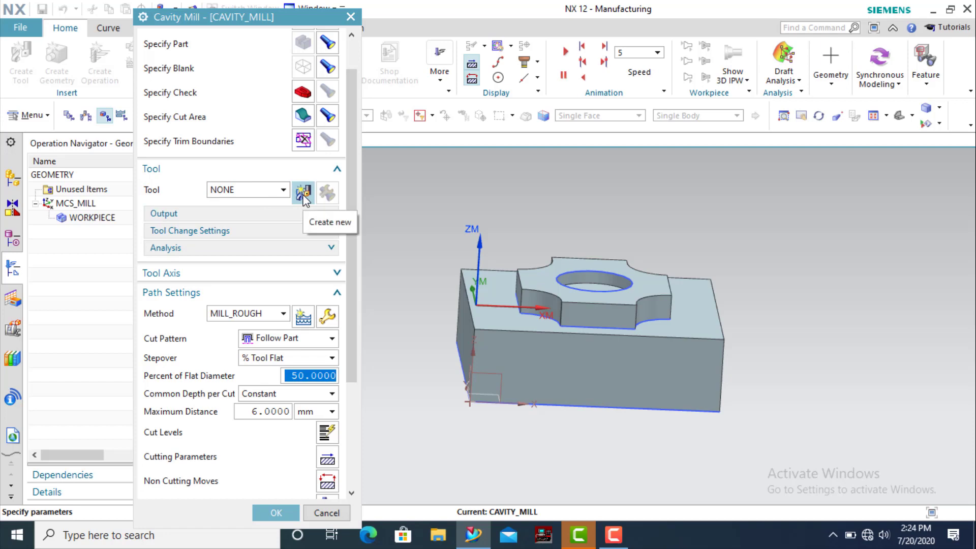
# Step: Create a 10 mm diameter MILL end mill and acknowledge the machining data notice
pyautogui.click(303, 194)
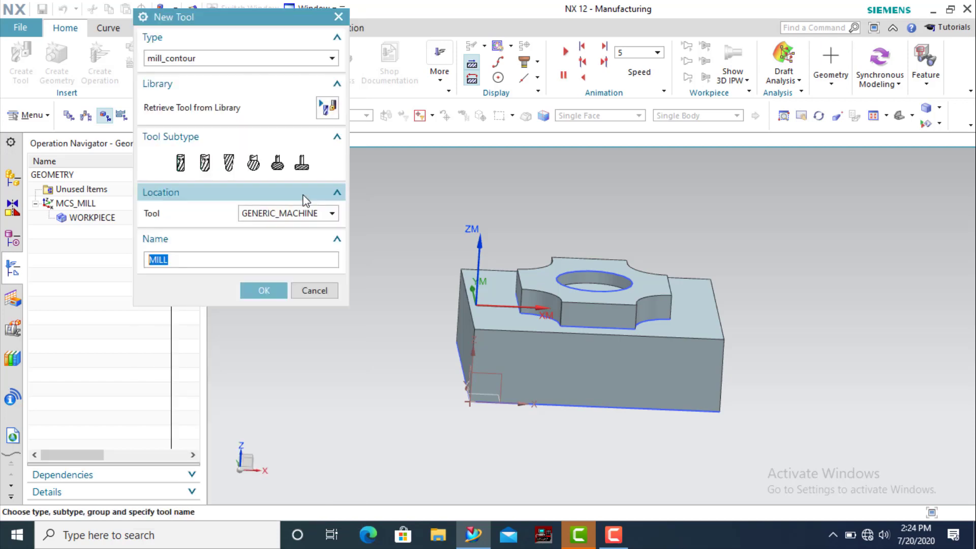
pyautogui.click(181, 167)
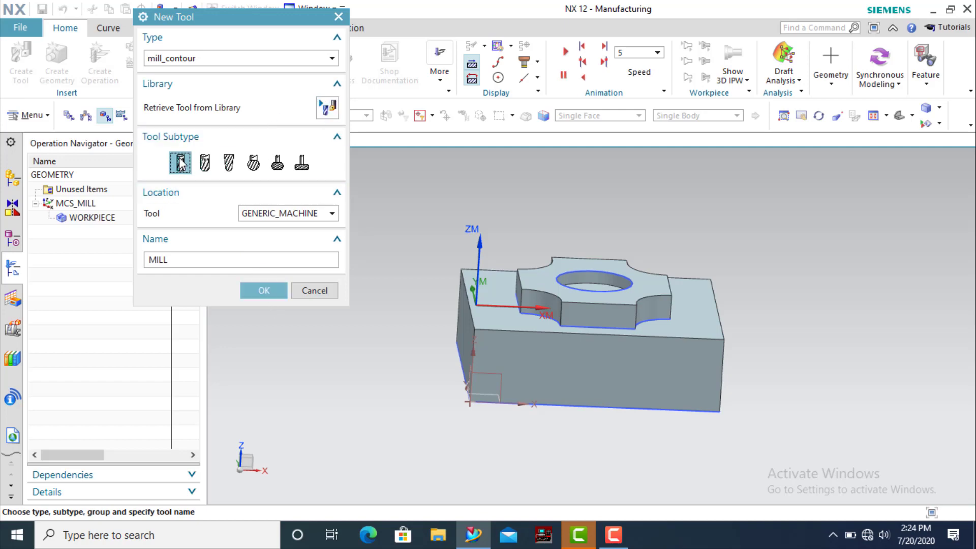
pyautogui.click(262, 294)
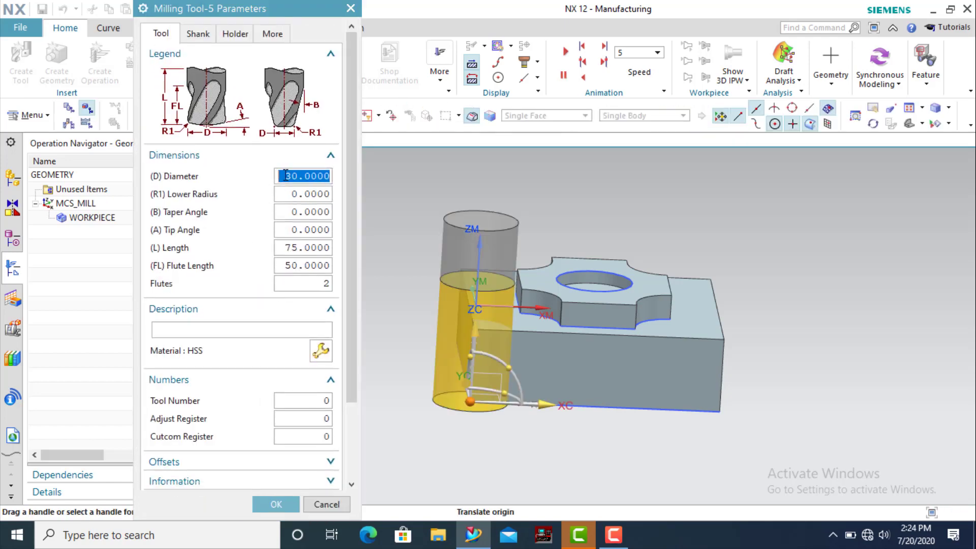
pyautogui.write('10')
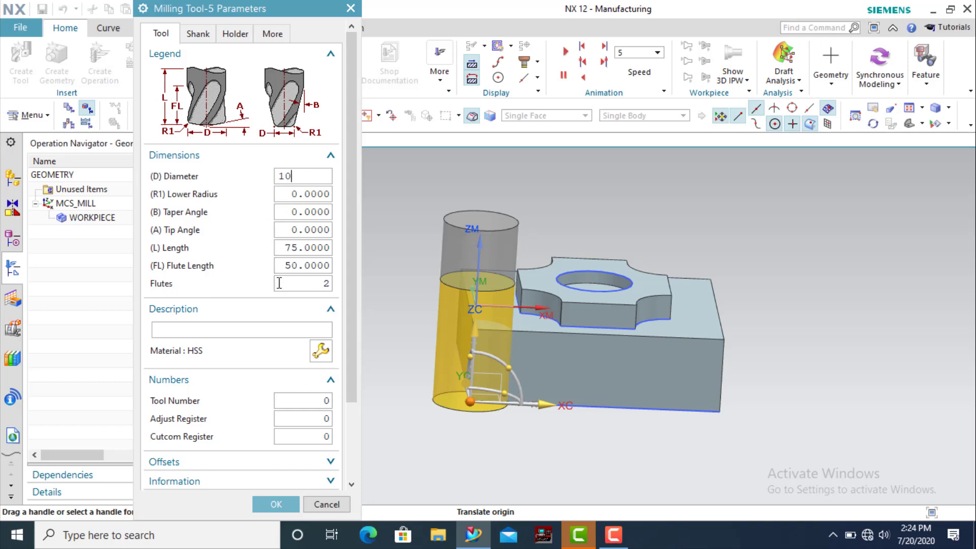
pyautogui.scroll(-1, 279, 283)
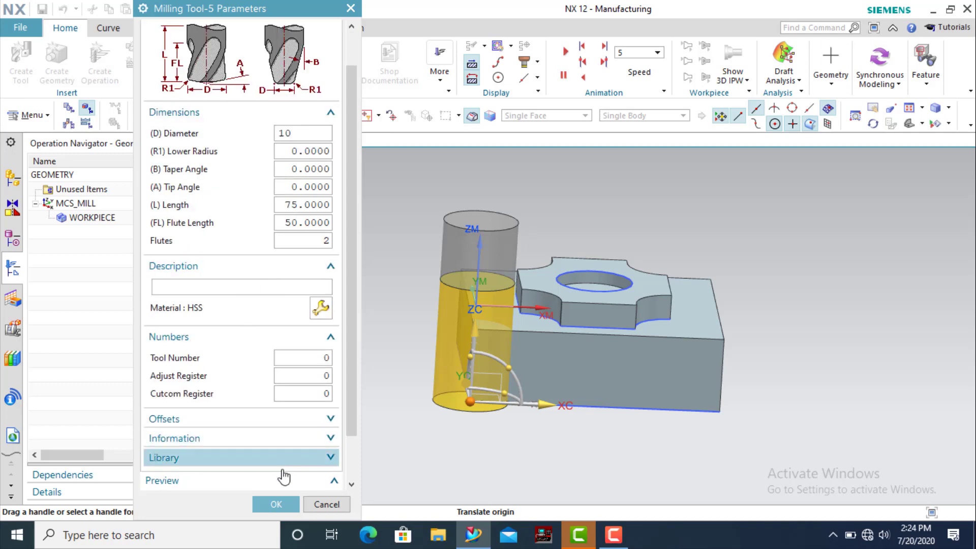
pyautogui.click(274, 503)
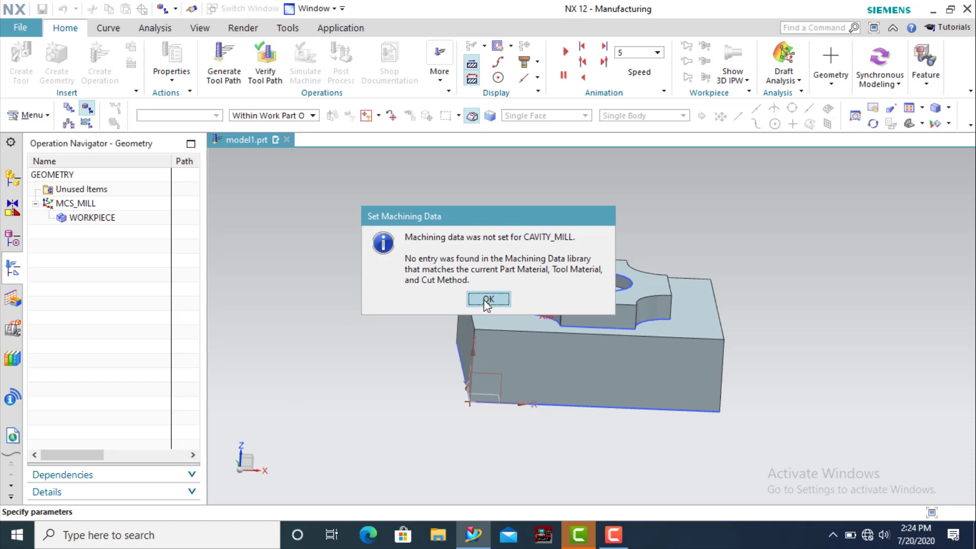
pyautogui.click(487, 301)
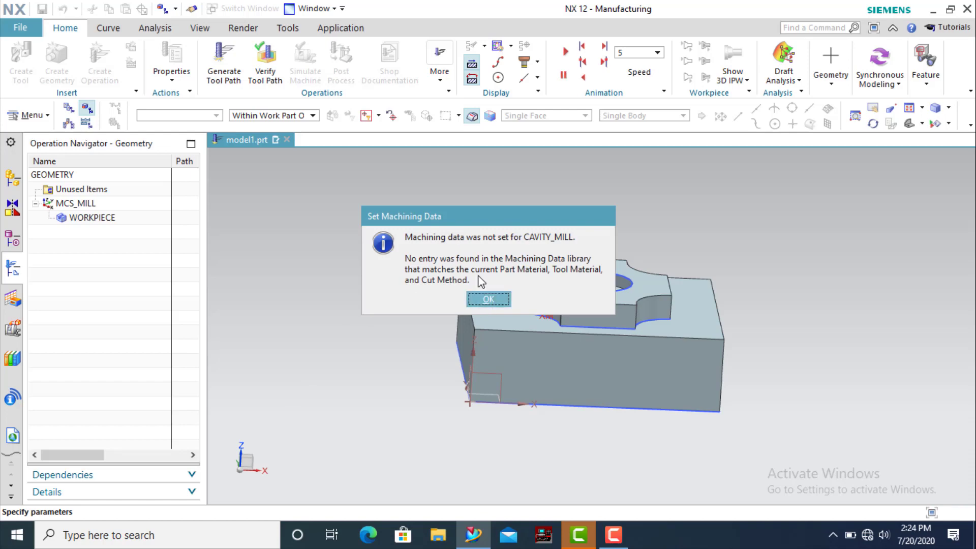
# Step: Change the CAVITY_MILL method from MILL_ROUGH to MILL_FINISH, dismissing the machining data notices
pyautogui.click(495, 300)
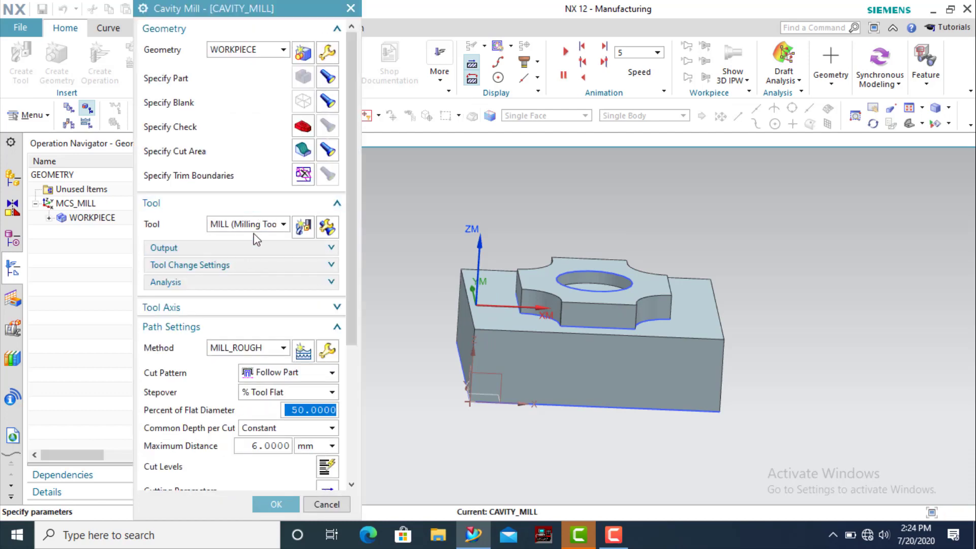
pyautogui.scroll(-1, 251, 229)
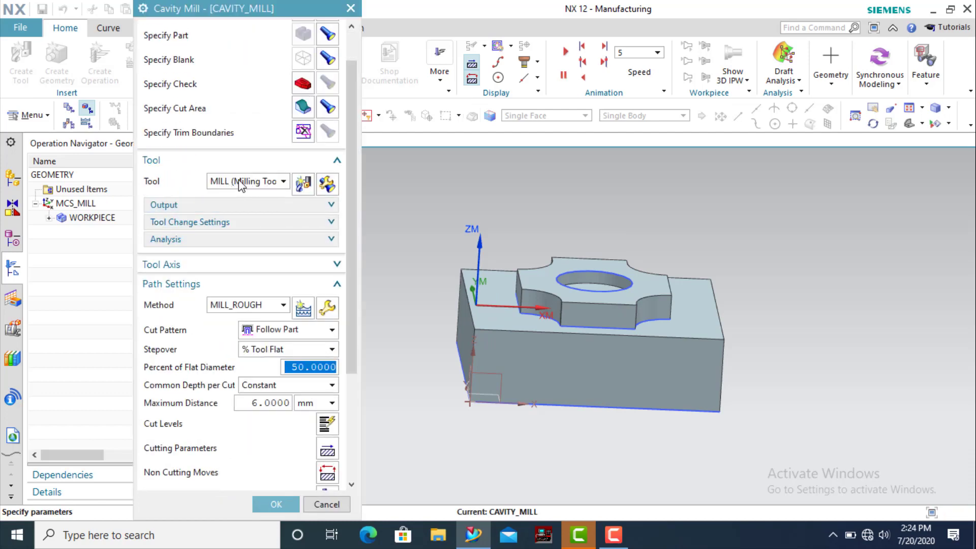
pyautogui.click(242, 270)
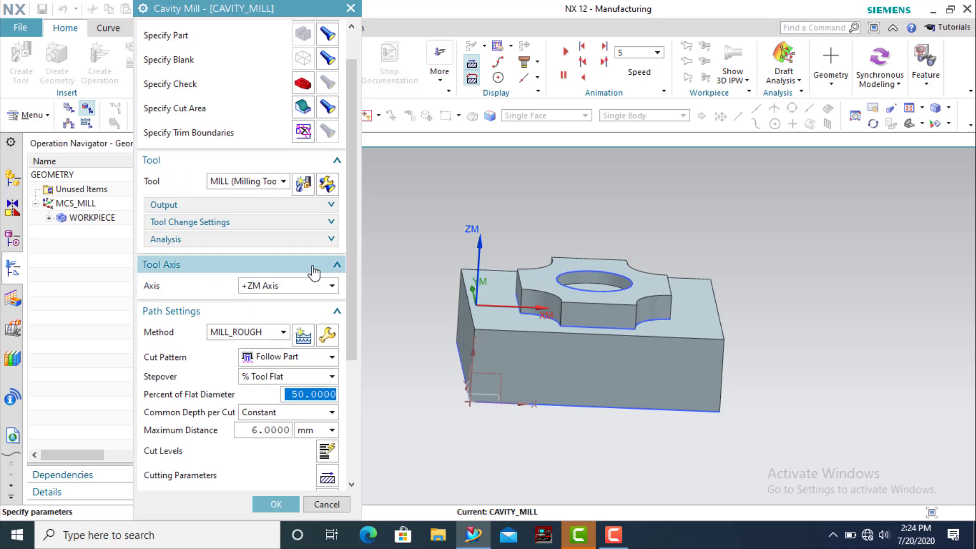
pyautogui.click(336, 264)
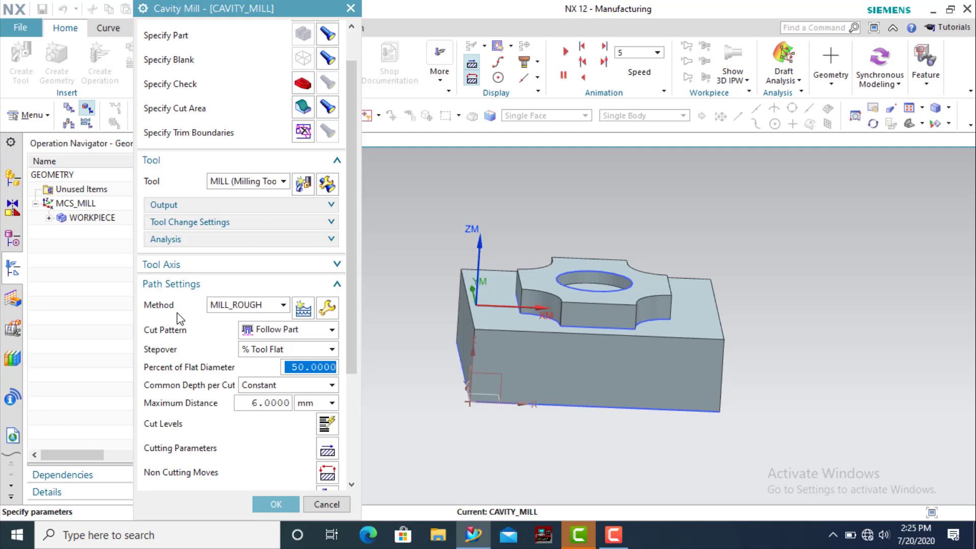
pyautogui.click(284, 306)
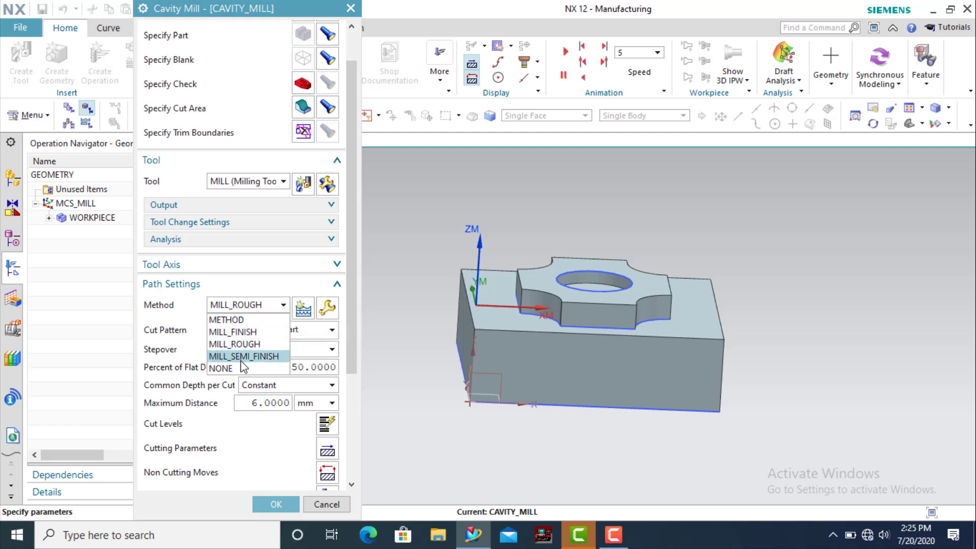
pyautogui.click(246, 336)
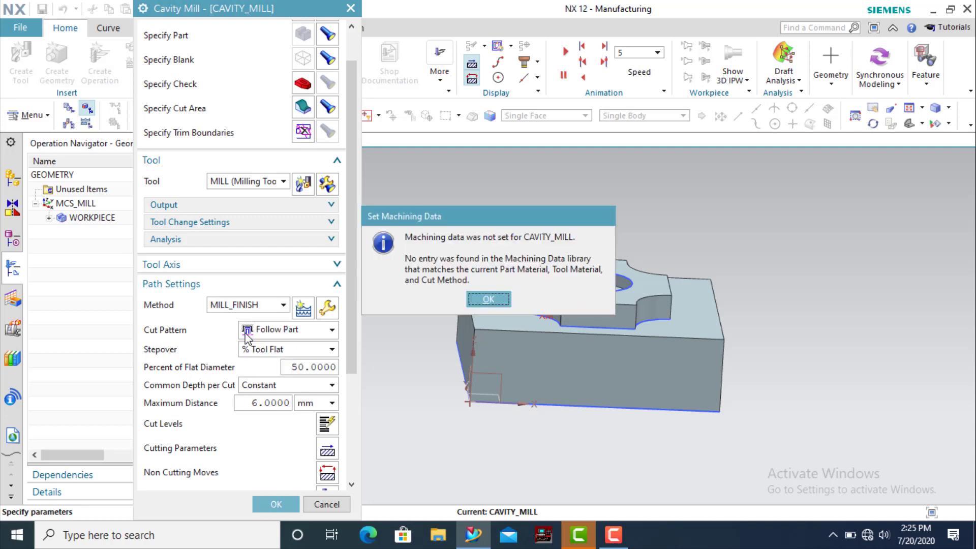
pyautogui.click(487, 299)
pyautogui.middleClick(277, 298)
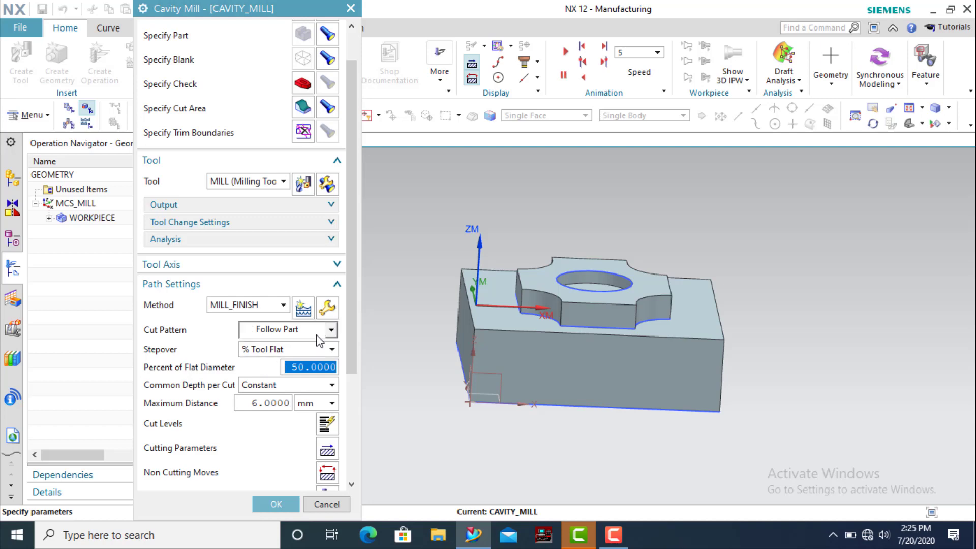
# Step: Keep the Follow Part cut pattern and reduce maximum depth per cut from 6 to 1 mm
pyautogui.moveTo(493, 334); pyautogui.dragTo(481, 345, button='middle')
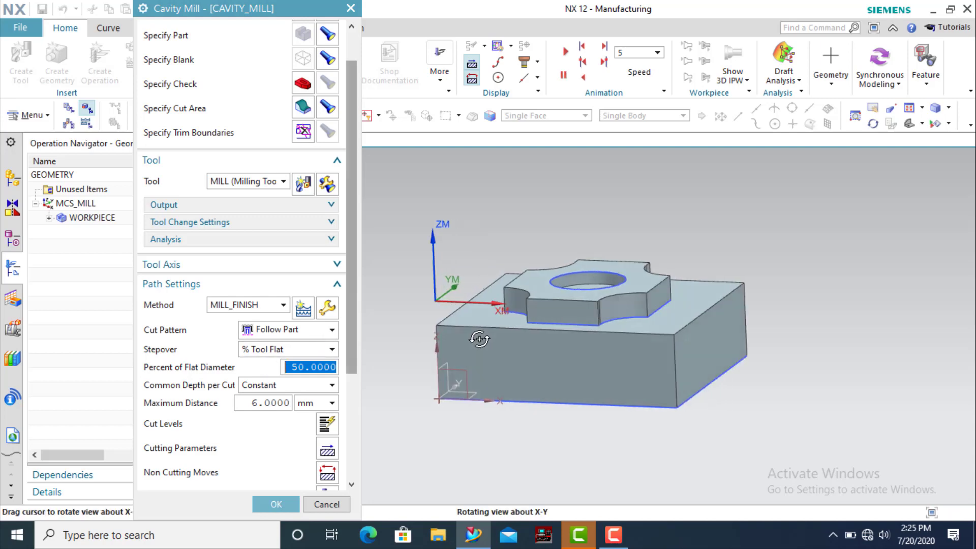
pyautogui.click(312, 330)
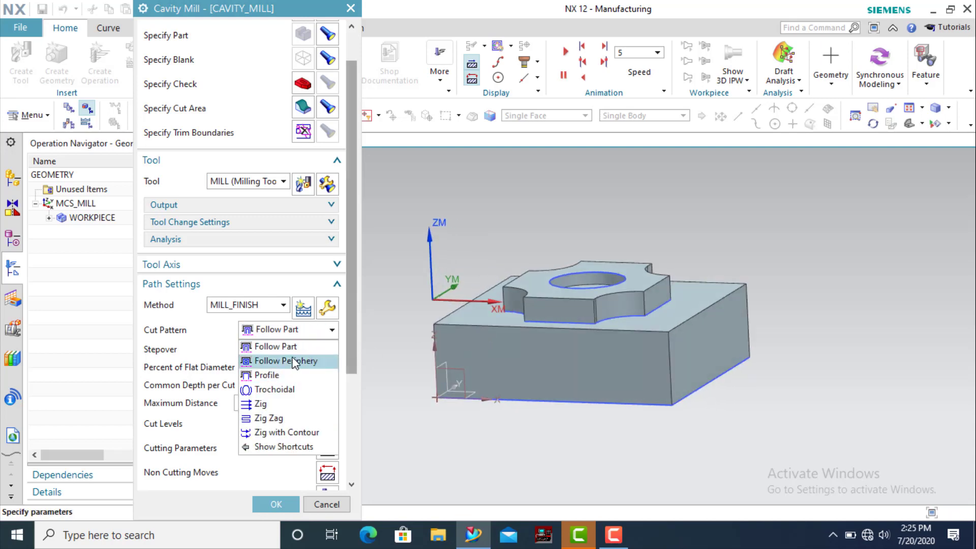
pyautogui.click(304, 345)
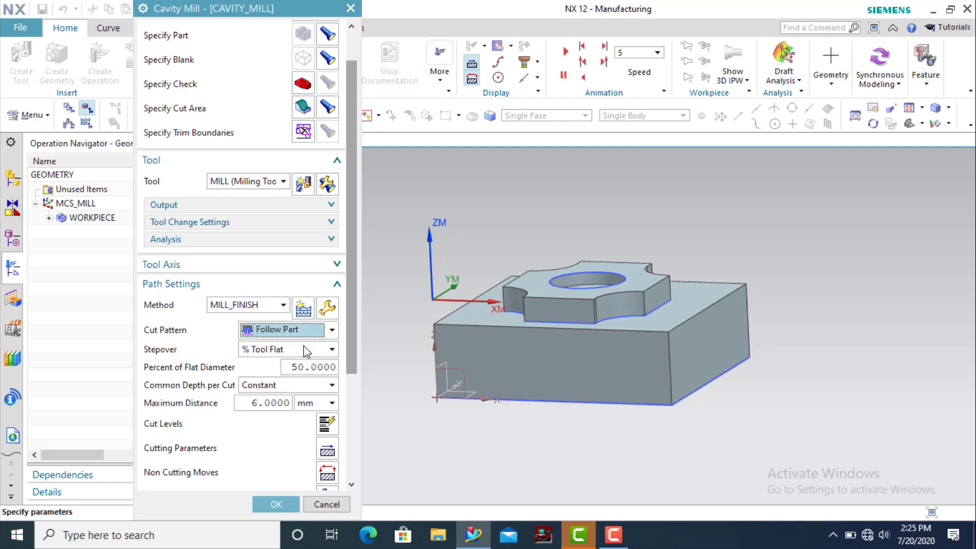
pyautogui.scroll(-1, 284, 350)
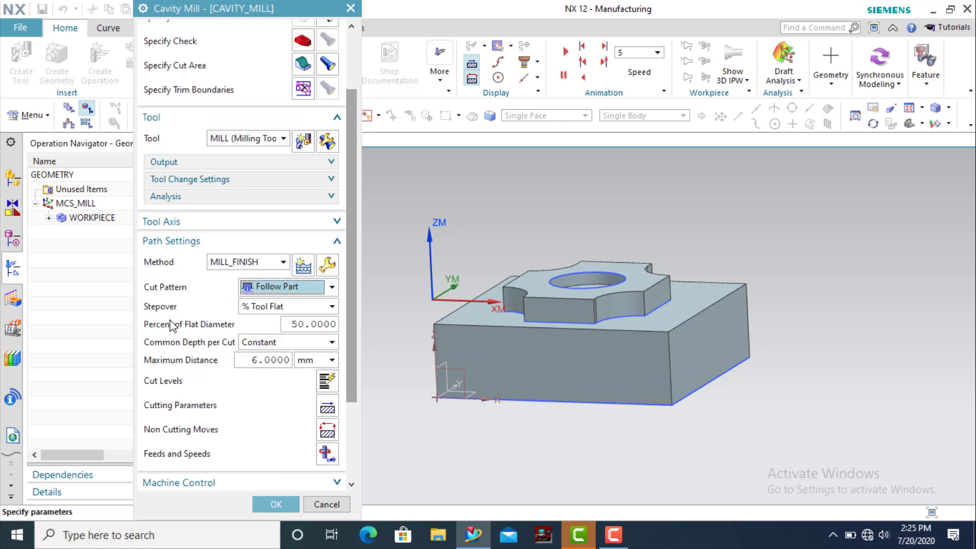
pyautogui.moveTo(452, 311); pyautogui.dragTo(584, 274, button='middle')
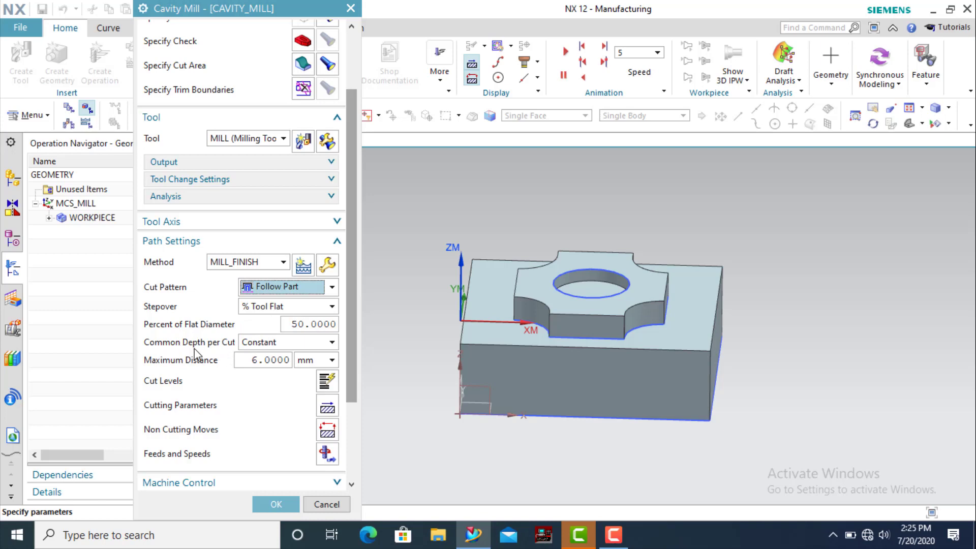
pyautogui.moveTo(256, 359); pyautogui.dragTo(248, 364)
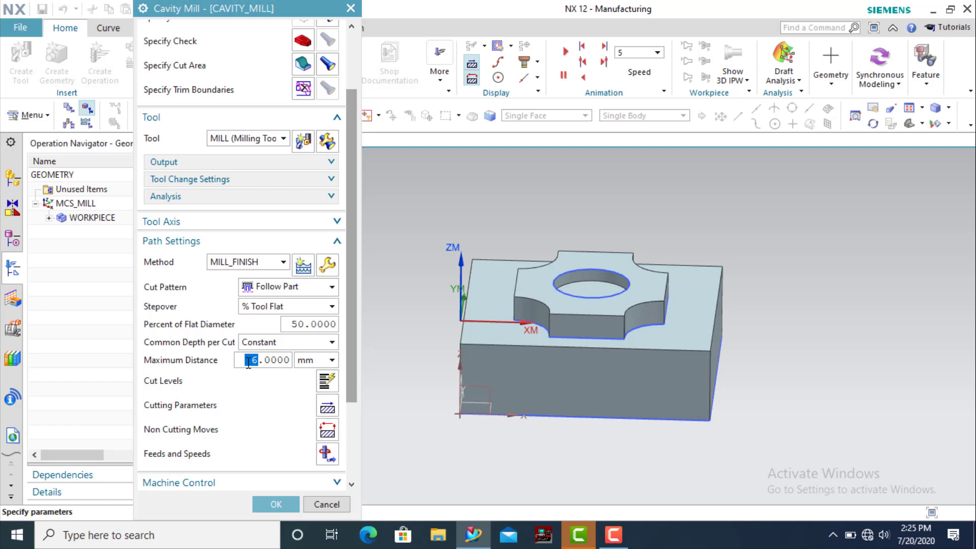
pyautogui.write('1')
pyautogui.scroll(-2, 245, 377)
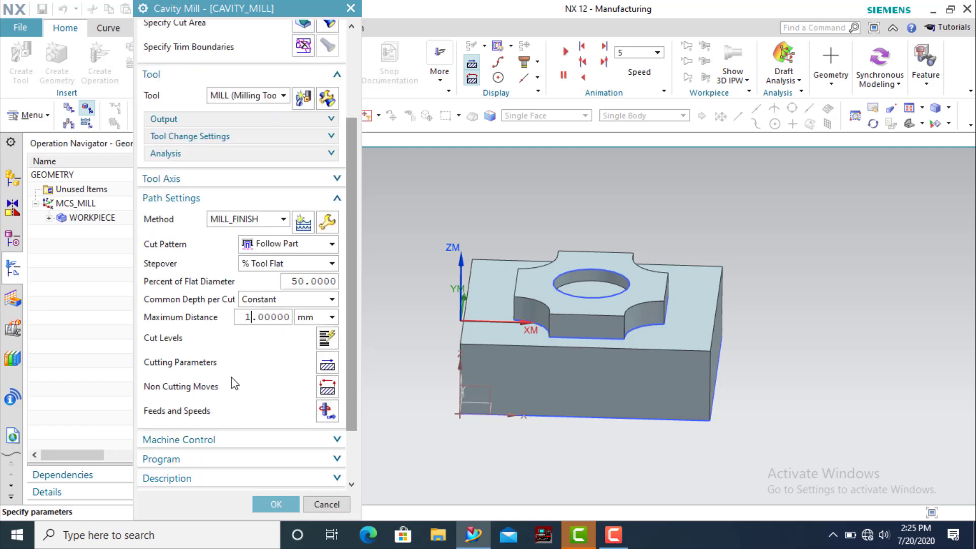
pyautogui.middleClick(320, 359)
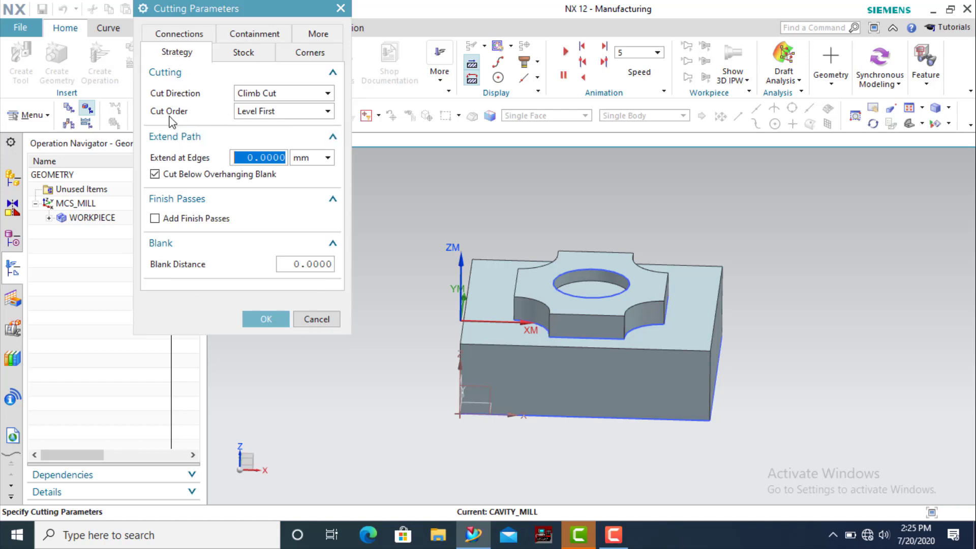
# Step: Change the cut order from Level First to Depth First and accept the cutting parameters
pyautogui.click(280, 112)
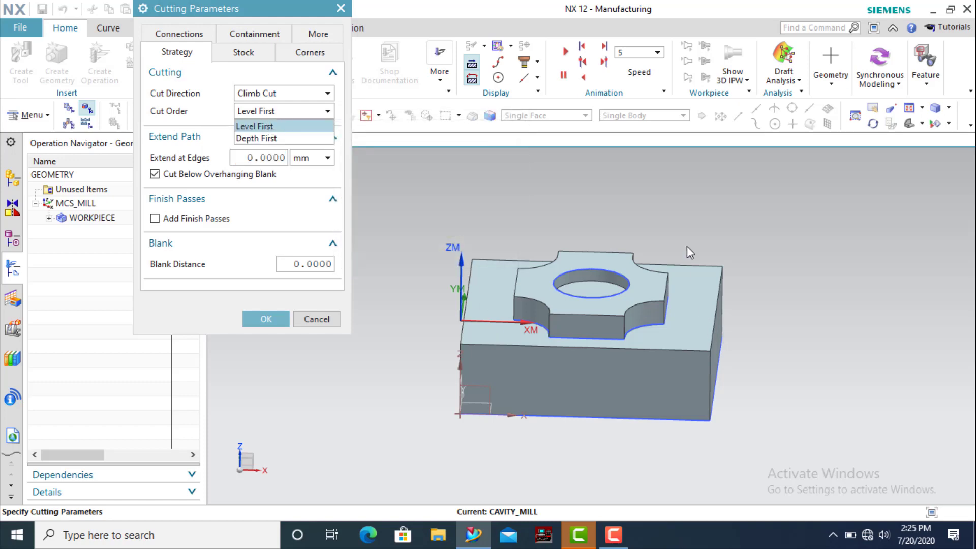
pyautogui.click(270, 139)
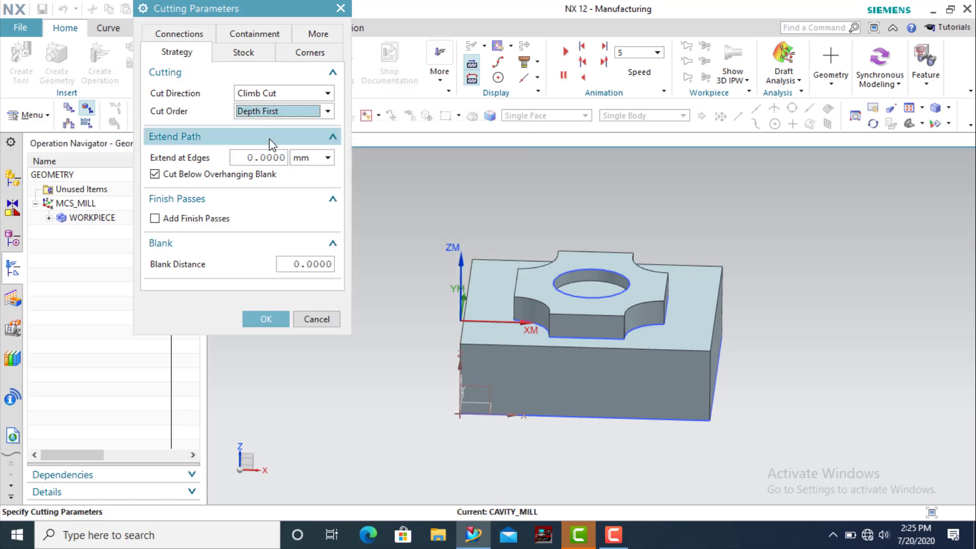
pyautogui.moveTo(278, 111)
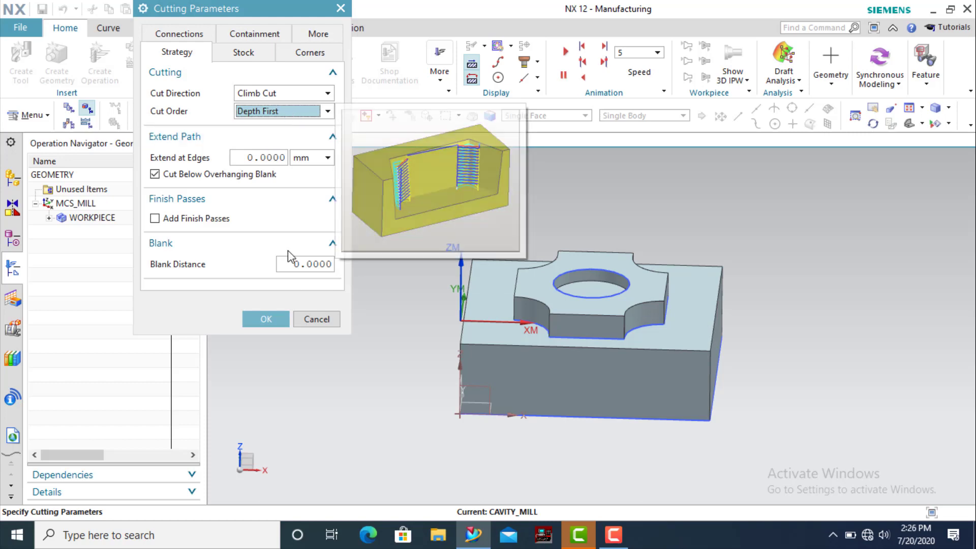
pyautogui.click(271, 322)
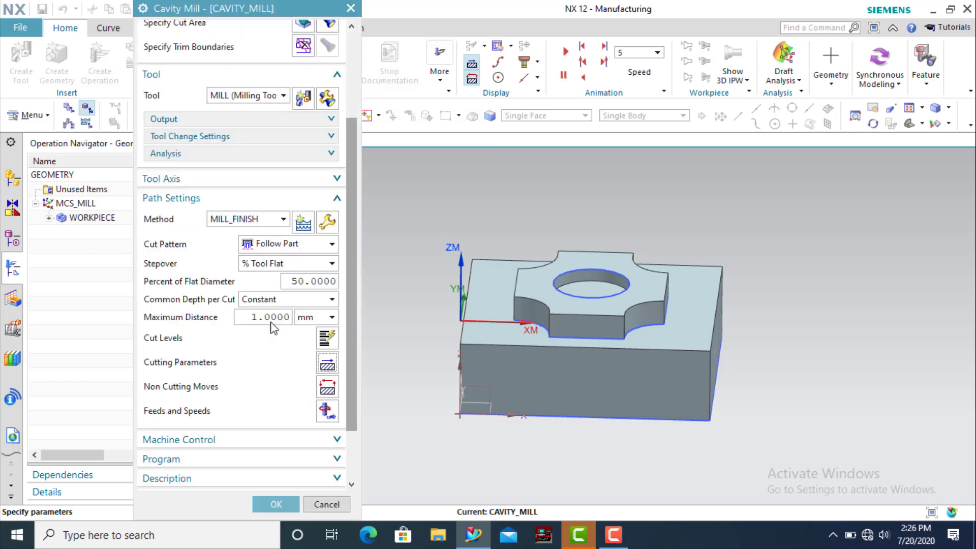
pyautogui.scroll(-3, 243, 325)
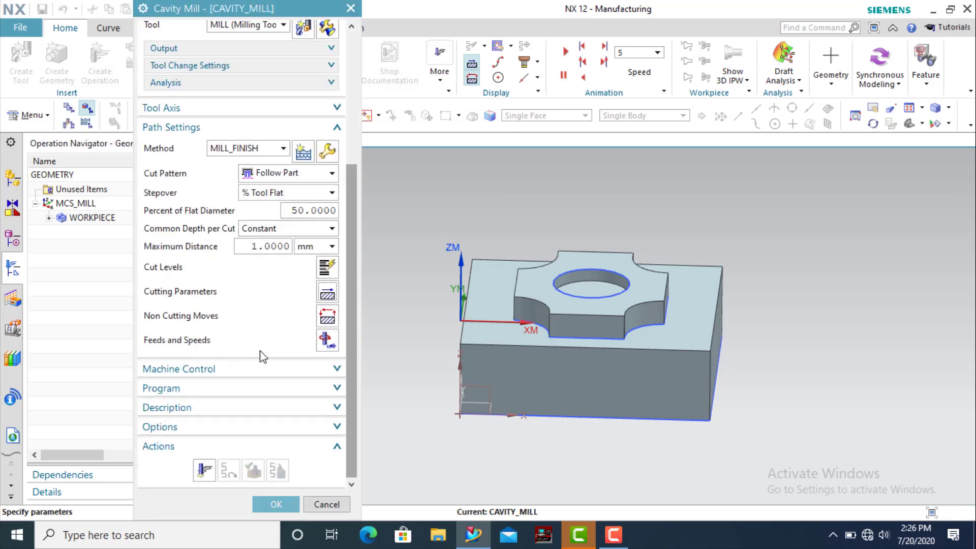
# Step: Set spindle speed to 2500 rpm with a 250 mmpm cut feed and accept
pyautogui.click(326, 341)
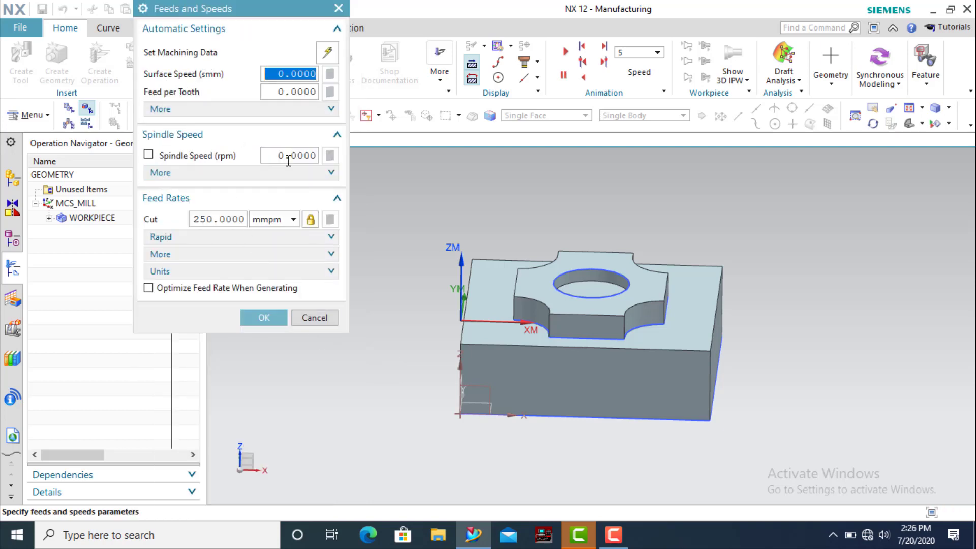
pyautogui.moveTo(284, 155); pyautogui.dragTo(270, 158)
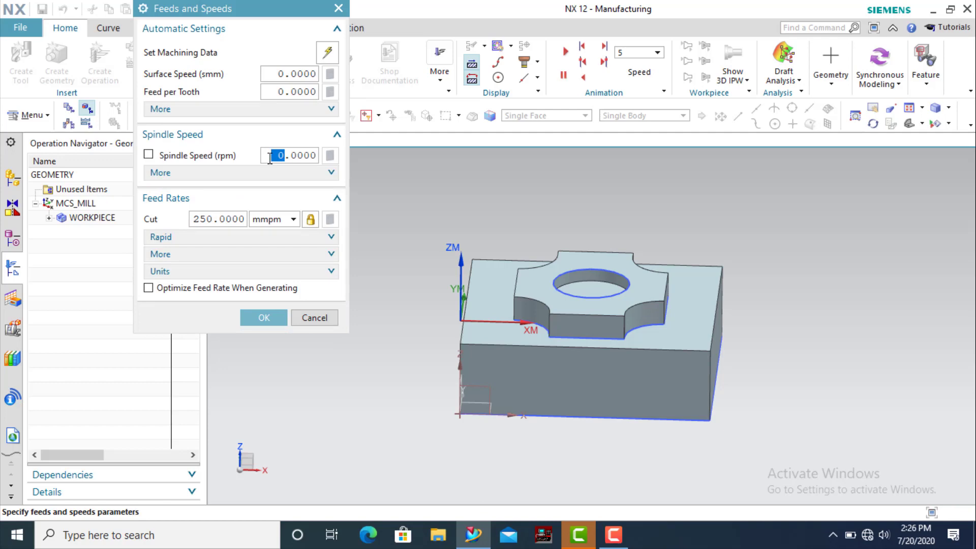
pyautogui.write('250')
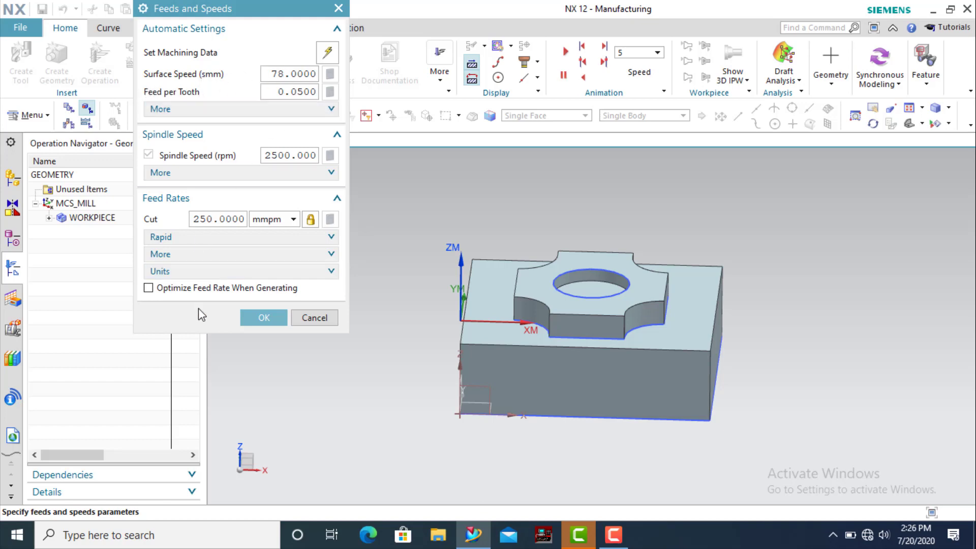
pyautogui.click(264, 319)
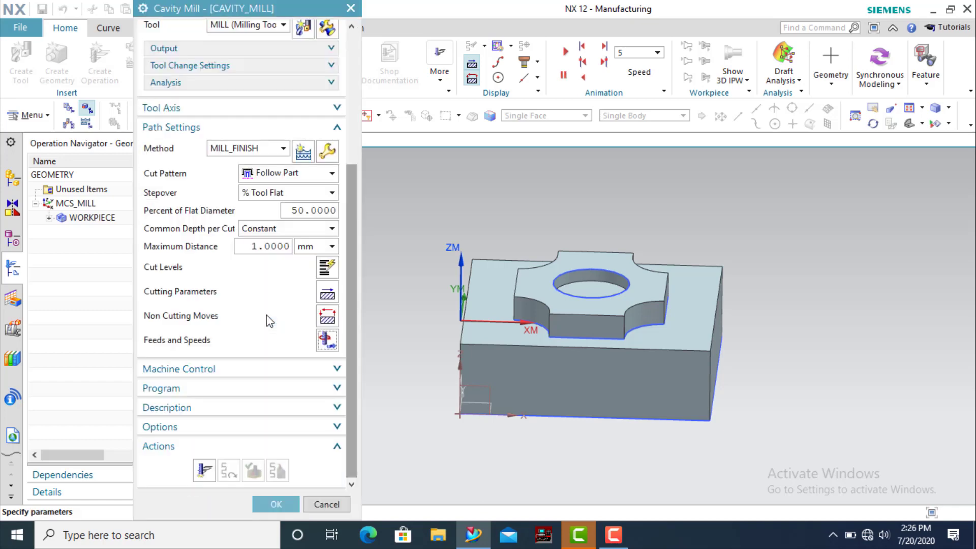
# Step: Generate the CAVITY_MILL tool path and tilt the part to inspect it
pyautogui.click(205, 470)
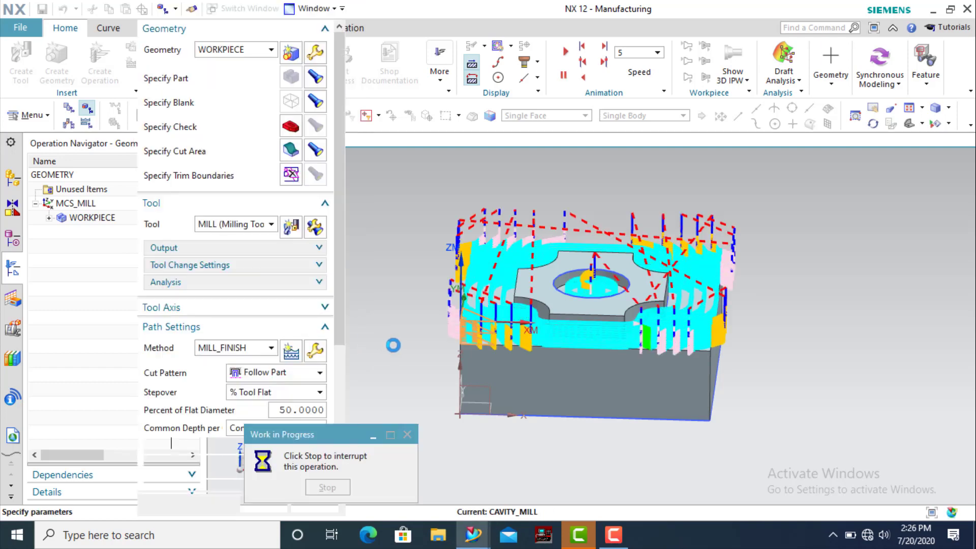
pyautogui.moveTo(409, 339)
pyautogui.mouseDown(button='middle')
pyautogui.moveTo(409, 324)
pyautogui.moveTo(402, 329)
pyautogui.mouseUp(button='middle')
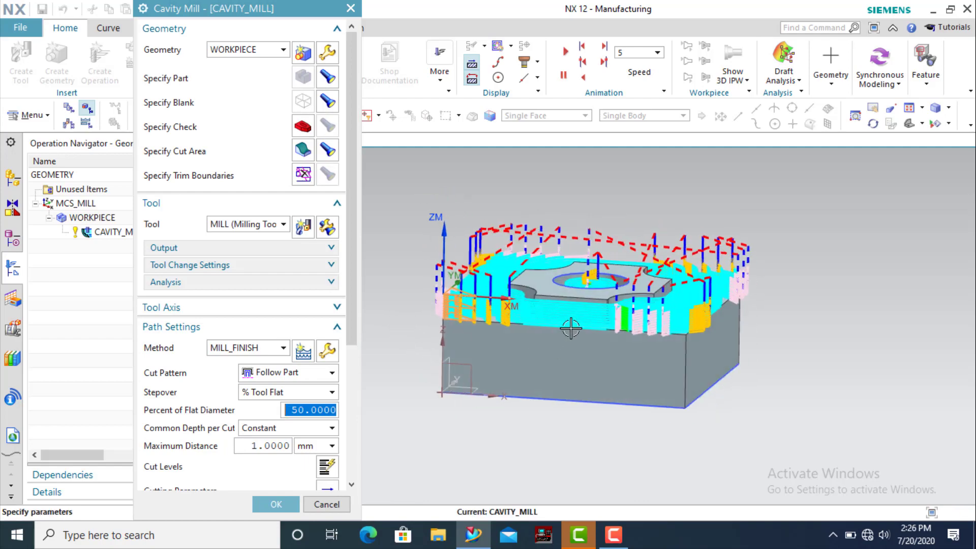
pyautogui.scroll(3, 567, 322)
pyautogui.scroll(-2, 576, 294)
pyautogui.moveTo(634, 401); pyautogui.dragTo(578, 277, button='middle')
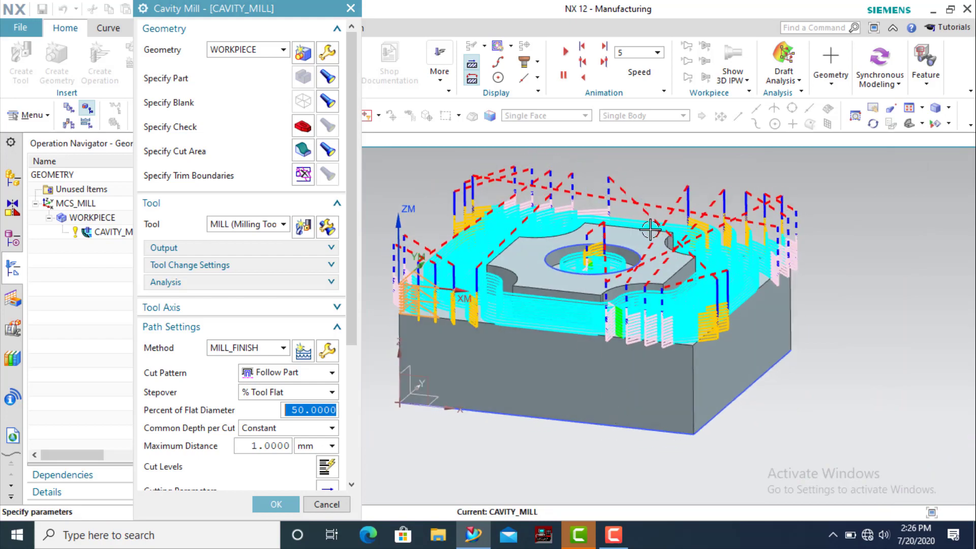
pyautogui.scroll(-2, 590, 310)
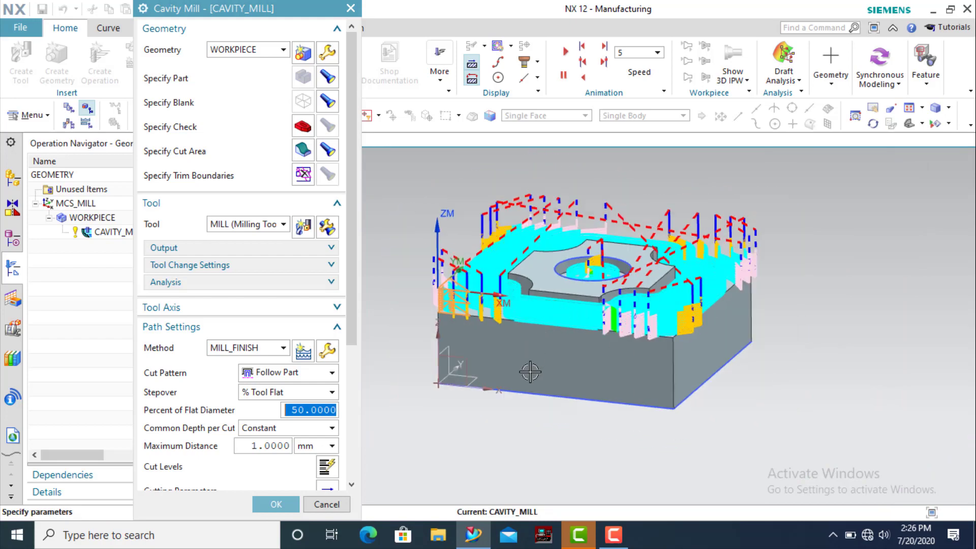
pyautogui.moveTo(530, 372); pyautogui.dragTo(505, 402, button='middle')
# Step: Orbit and zoom around the block to inspect the Follow Part passes from several angles
pyautogui.scroll(5, 656, 325)
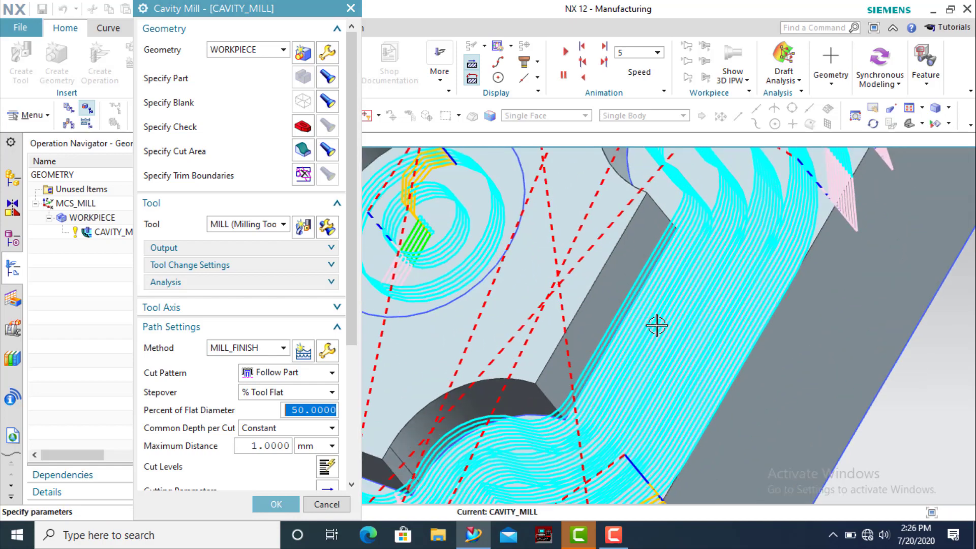
pyautogui.scroll(3, 657, 325)
pyautogui.scroll(2, 658, 324)
pyautogui.scroll(-2, 617, 322)
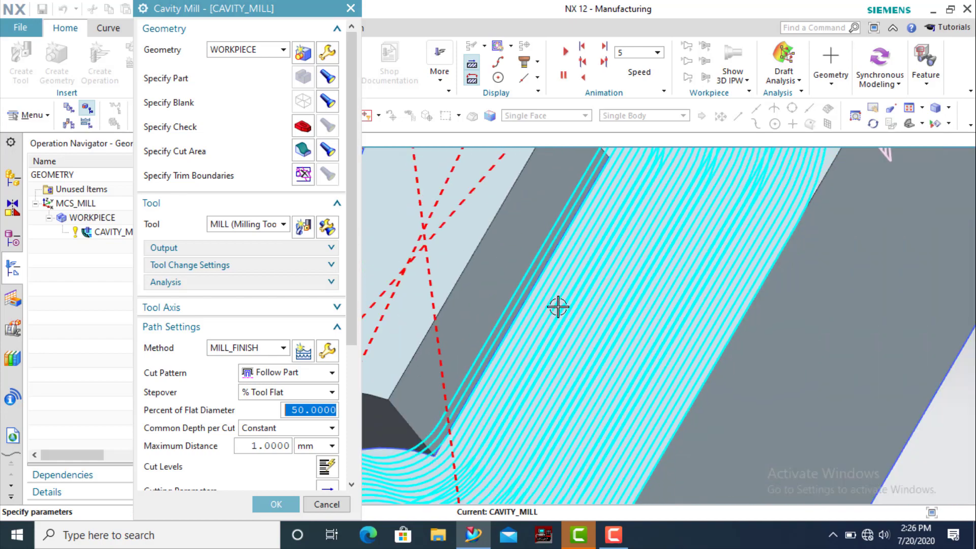
pyautogui.scroll(-3, 564, 304)
pyautogui.scroll(-2, 571, 303)
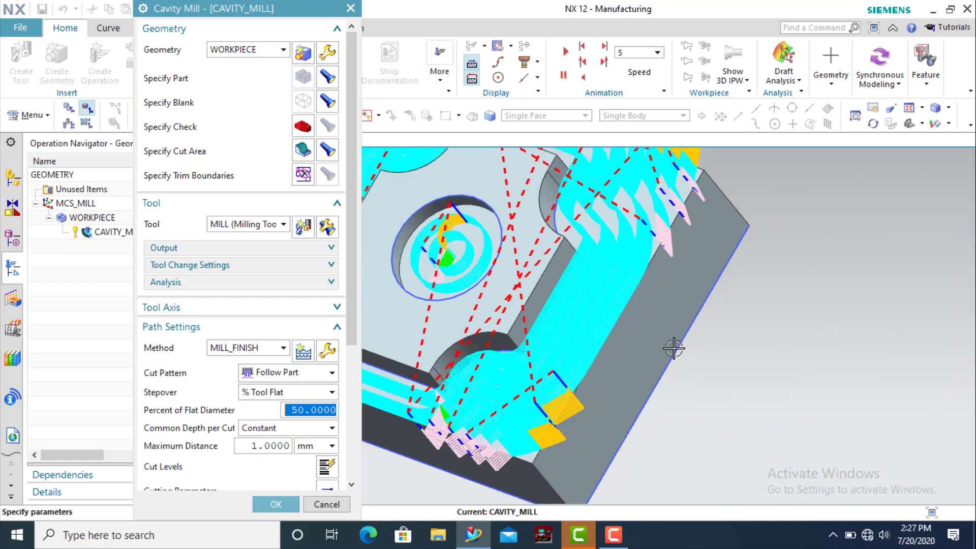
pyautogui.moveTo(674, 348)
pyautogui.mouseDown(button='middle')
pyautogui.moveTo(702, 333)
pyautogui.moveTo(701, 342)
pyautogui.mouseUp(button='middle')
pyautogui.scroll(2, 677, 350)
pyautogui.scroll(2, 673, 342)
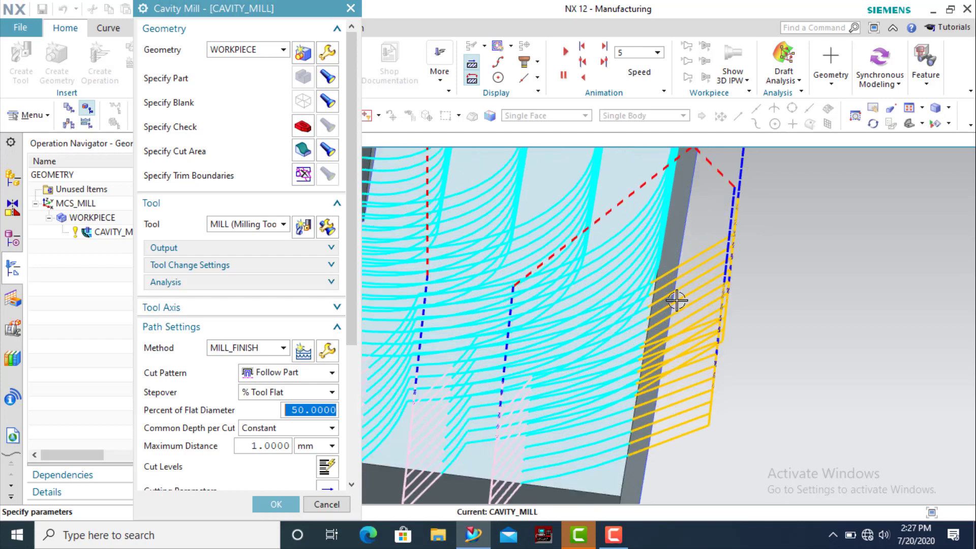
pyautogui.scroll(-3, 675, 305)
pyautogui.scroll(-2, 661, 320)
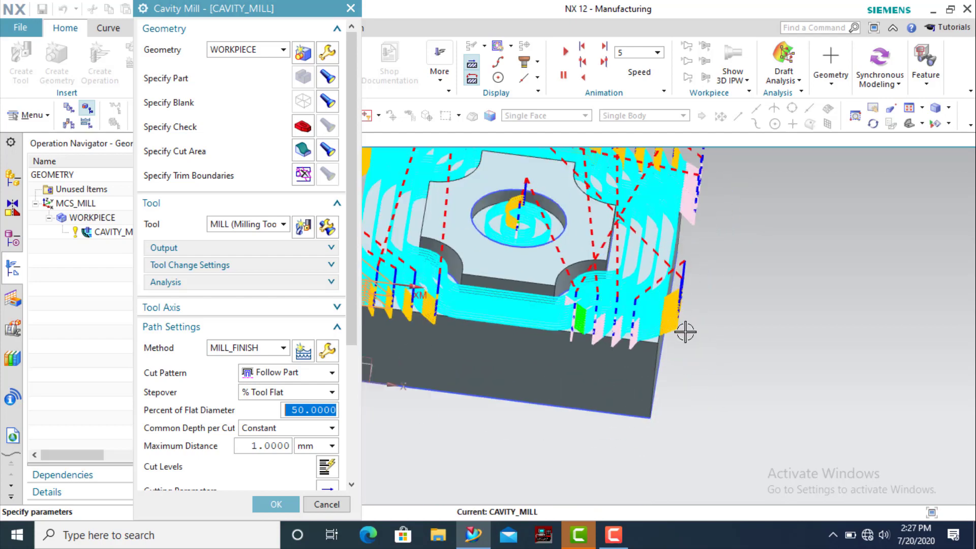
pyautogui.scroll(-2, 686, 331)
pyautogui.moveTo(719, 320)
pyautogui.mouseDown(button='middle')
pyautogui.moveTo(692, 344)
pyautogui.moveTo(707, 350)
pyautogui.moveTo(712, 331)
pyautogui.mouseUp(button='middle')
pyautogui.scroll(-5, 243, 358)
pyautogui.scroll(-2, 243, 358)
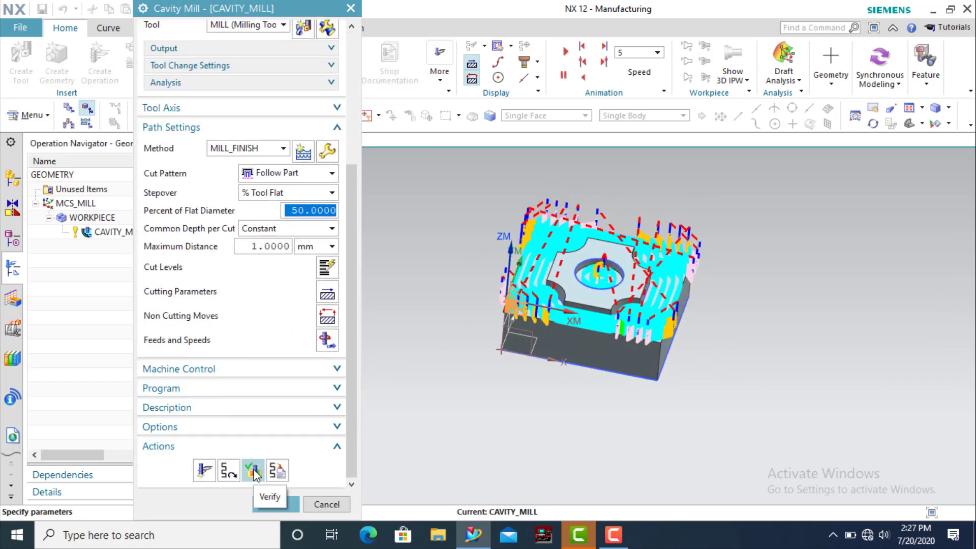
# Step: Open tool path verification and orient the view toward the block's front
pyautogui.click(254, 472)
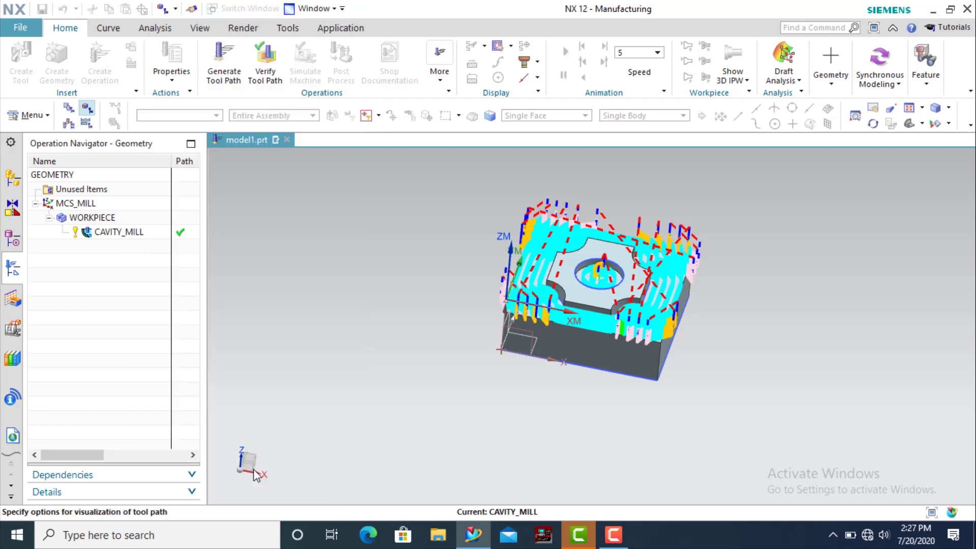
pyautogui.moveTo(573, 397); pyautogui.dragTo(518, 366, button='middle')
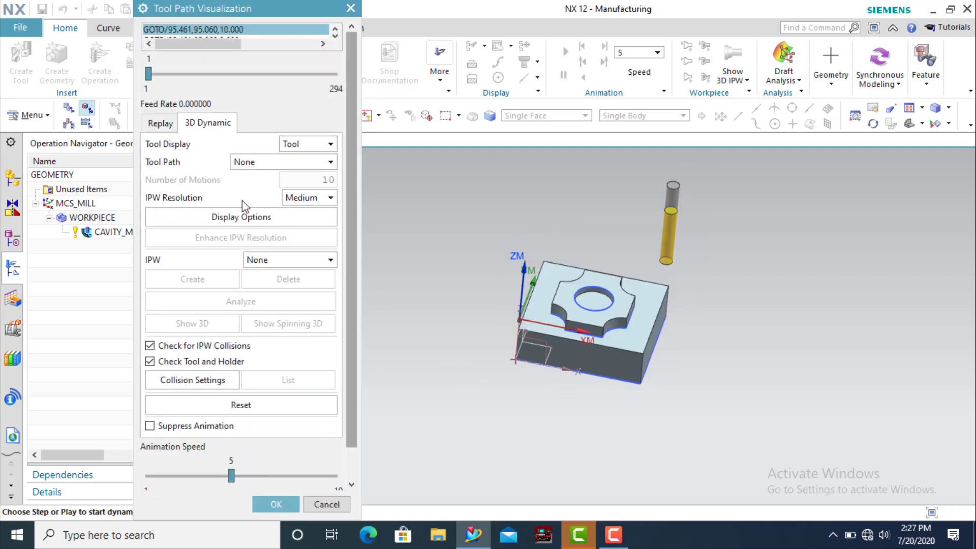
pyautogui.moveTo(473, 394); pyautogui.dragTo(479, 353, button='middle')
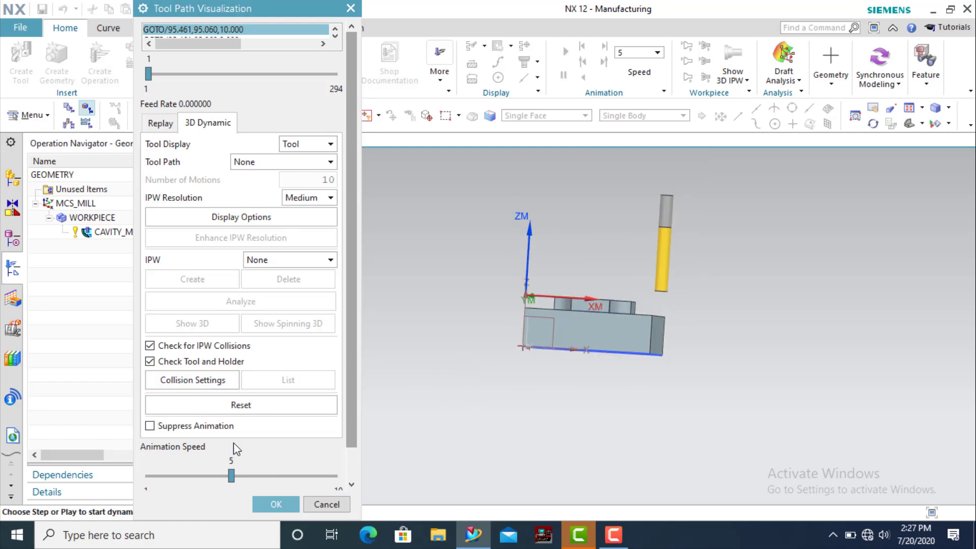
pyautogui.scroll(-1, 233, 444)
pyautogui.scroll(1, 249, 470)
pyautogui.moveTo(371, 351); pyautogui.dragTo(364, 350, button='middle')
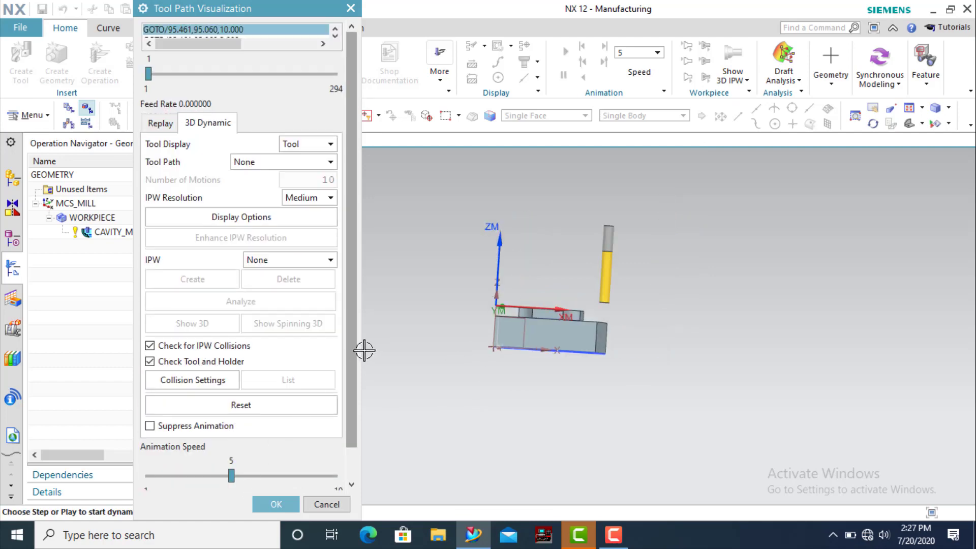
pyautogui.scroll(-1, 341, 372)
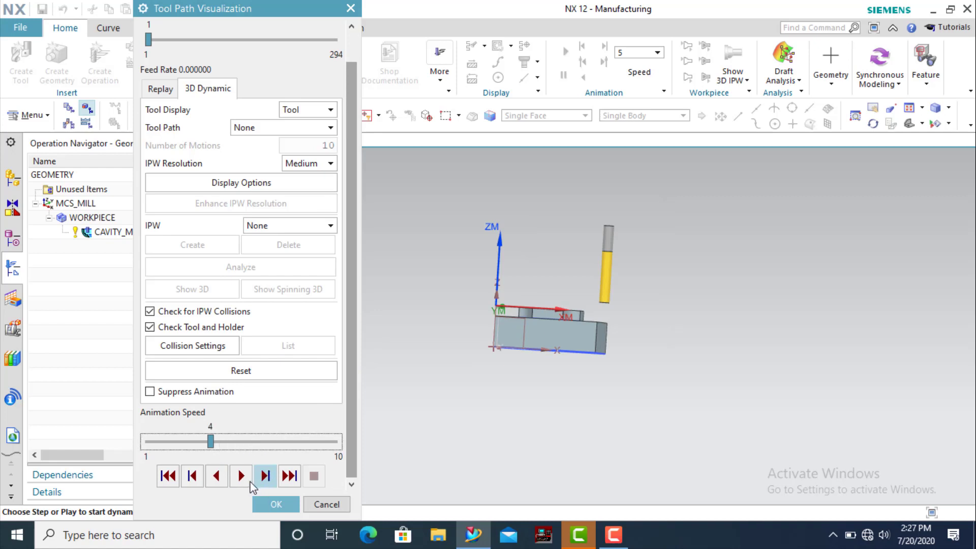
# Step: Play the 3D dynamic material-removal simulation, orbiting back to an isometric view
pyautogui.click(241, 476)
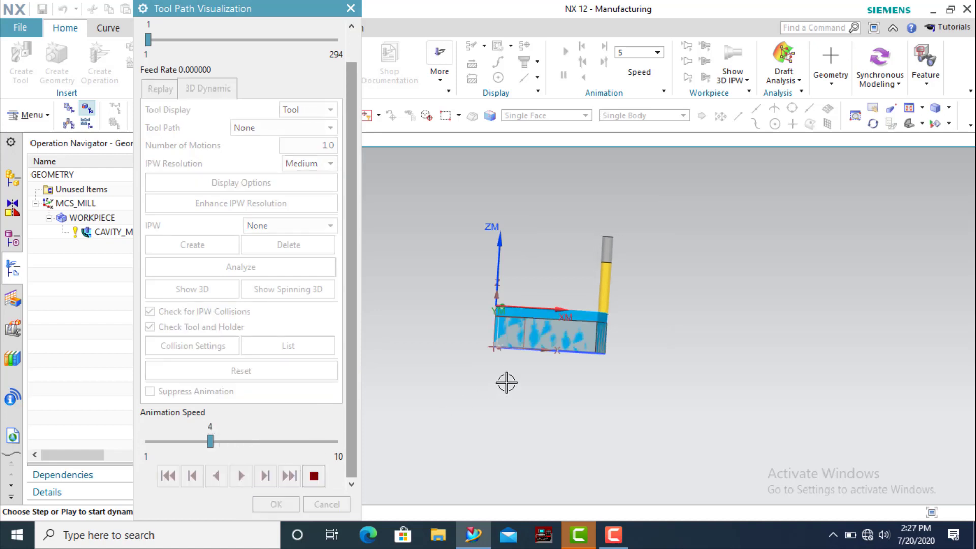
pyautogui.moveTo(435, 381); pyautogui.dragTo(449, 401, button='middle')
pyautogui.scroll(-5, 641, 318)
pyautogui.scroll(5, 636, 336)
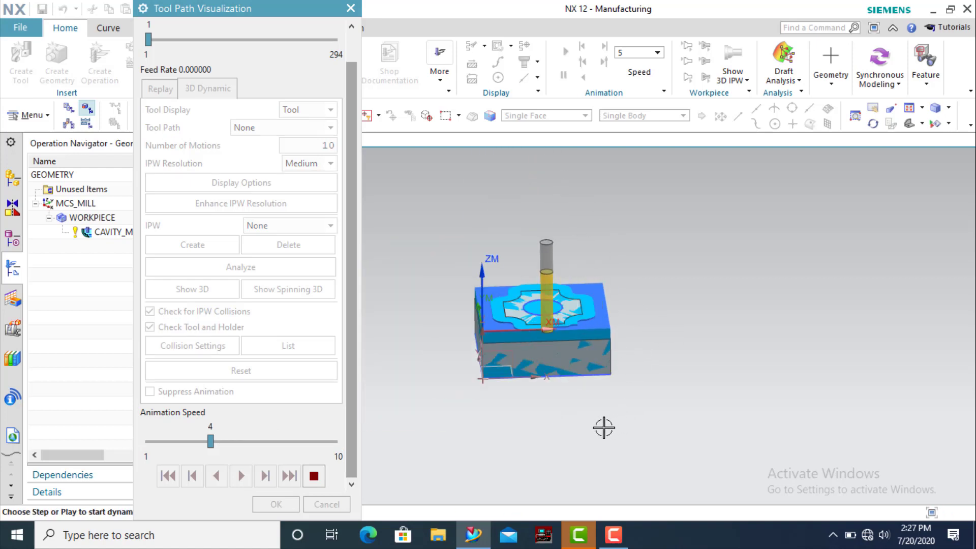
pyautogui.moveTo(605, 427); pyautogui.dragTo(595, 436, button='middle')
pyautogui.scroll(-3, 636, 407)
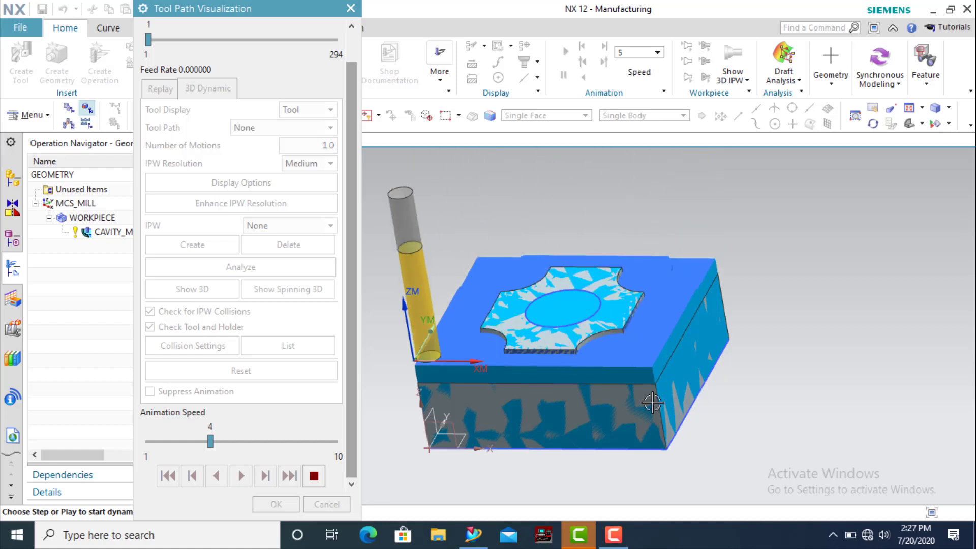
# Step: Raise the animation speed to 7 and close the simulation after all 294 motions
pyautogui.click(248, 442)
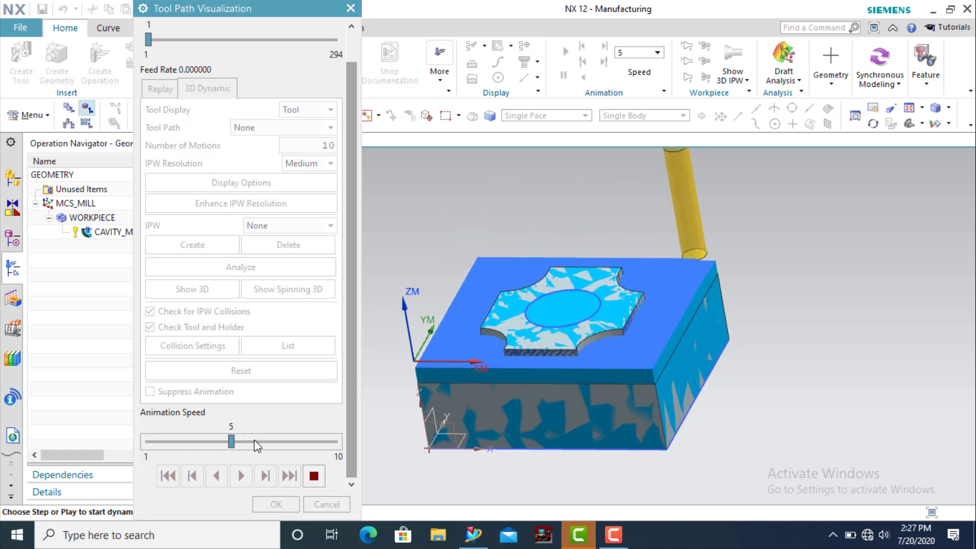
pyautogui.click(256, 443)
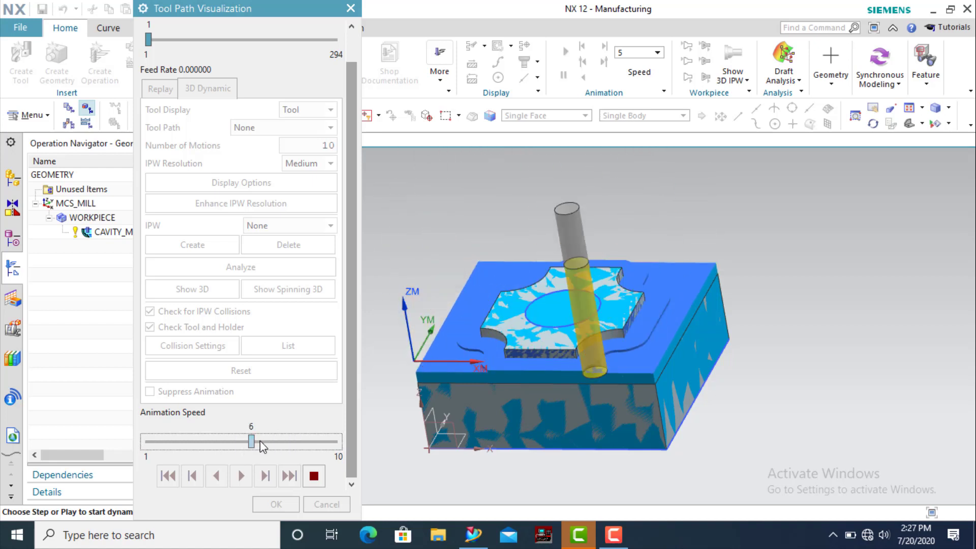
pyautogui.click(262, 442)
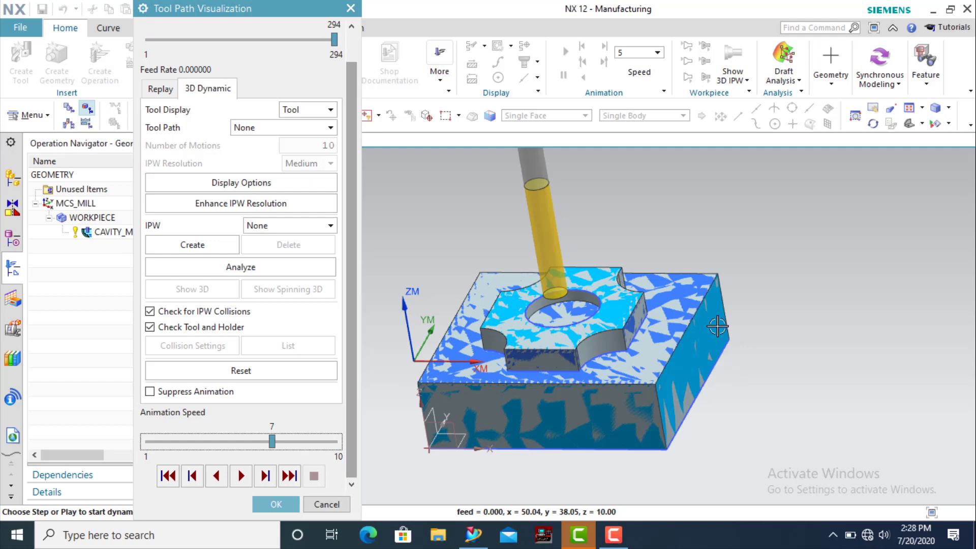
pyautogui.middleClick(613, 317)
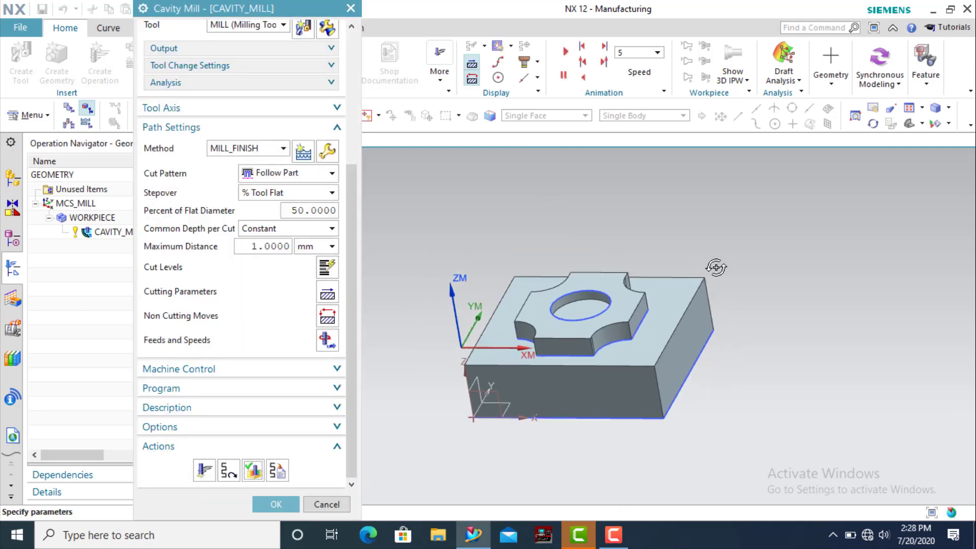
# Step: Switch the operation's method to MILL_ROUGH, dismissing the missing machining data message
pyautogui.moveTo(716, 267)
pyautogui.mouseDown(button='middle')
pyautogui.moveTo(725, 266)
pyautogui.moveTo(608, 320)
pyautogui.mouseUp(button='middle')
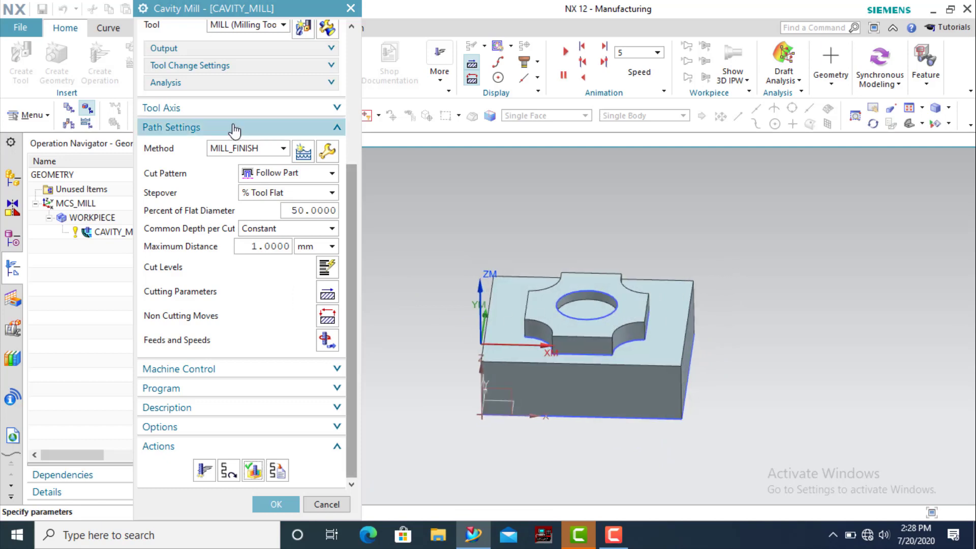
pyautogui.click(266, 152)
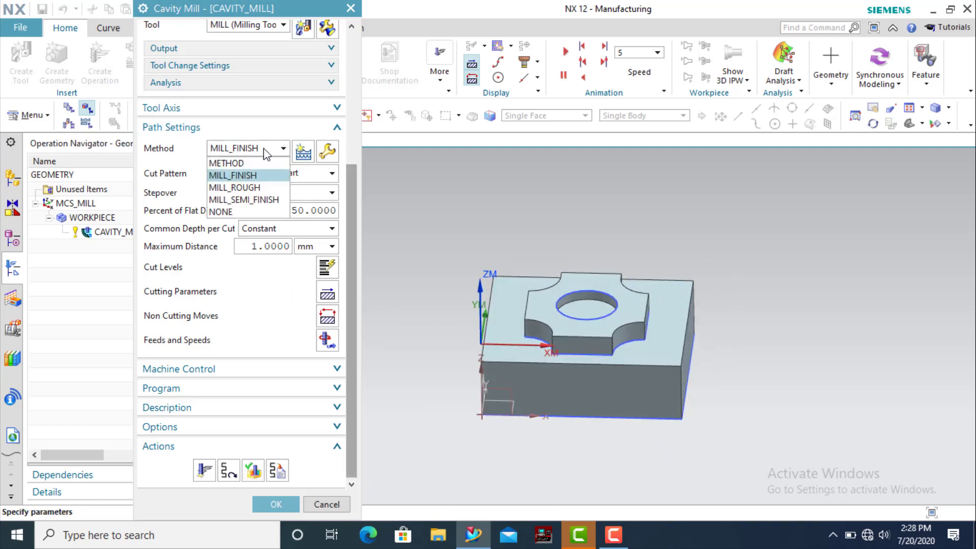
pyautogui.click(246, 187)
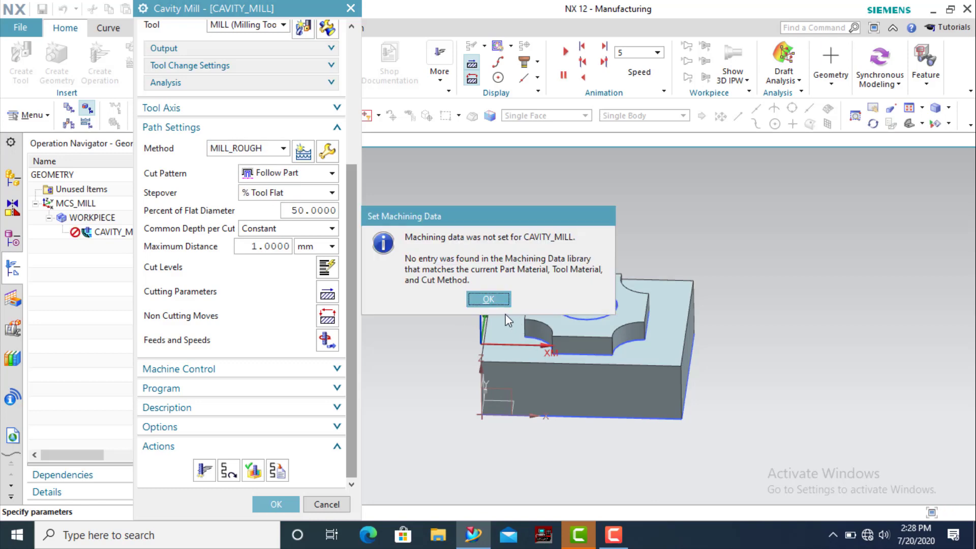
pyautogui.click(498, 301)
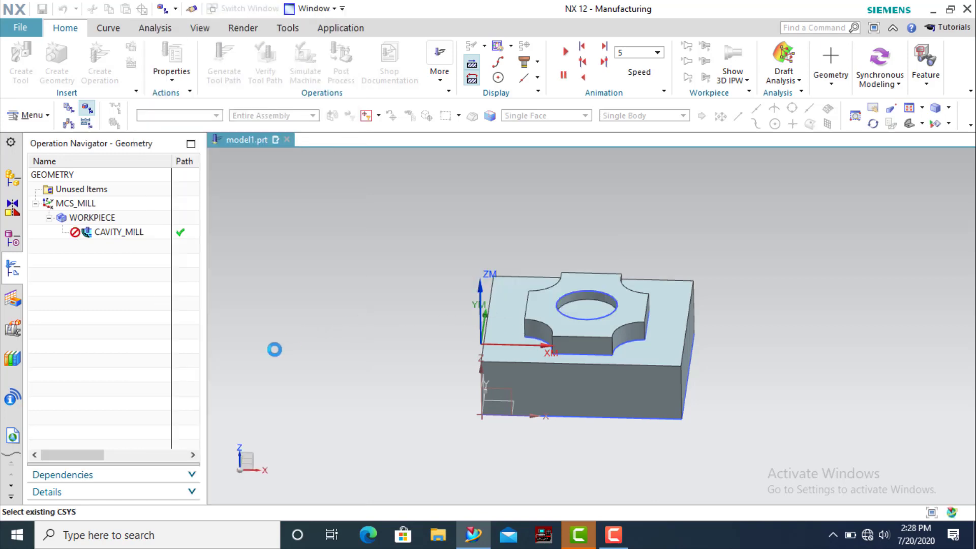
# Step: Regenerate the toolpath and open its verification, now listing 272 motions
pyautogui.scroll(-2, 261, 371)
pyautogui.scroll(-5, 257, 375)
pyautogui.scroll(-1, 252, 376)
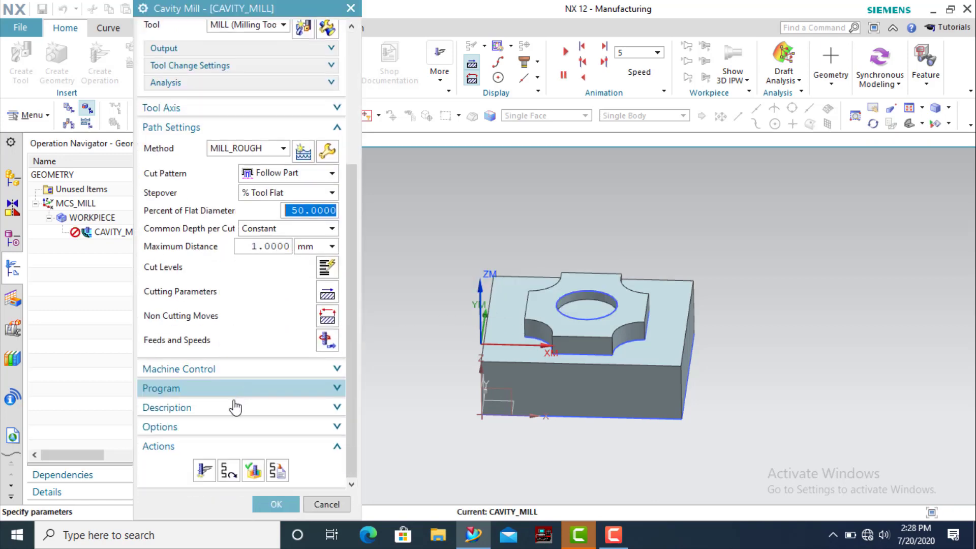
pyautogui.click(199, 473)
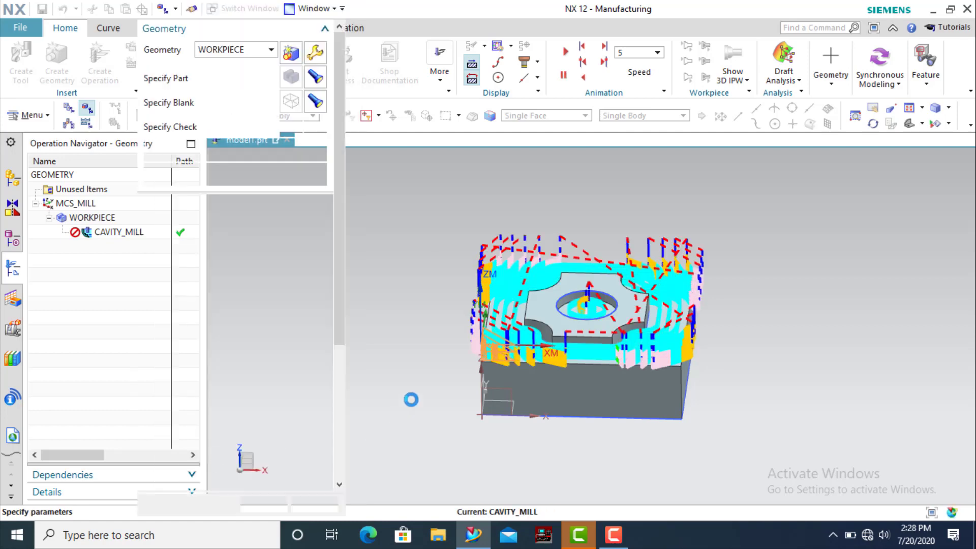
pyautogui.scroll(-1, 309, 420)
pyautogui.scroll(-3, 309, 419)
pyautogui.scroll(-3, 309, 420)
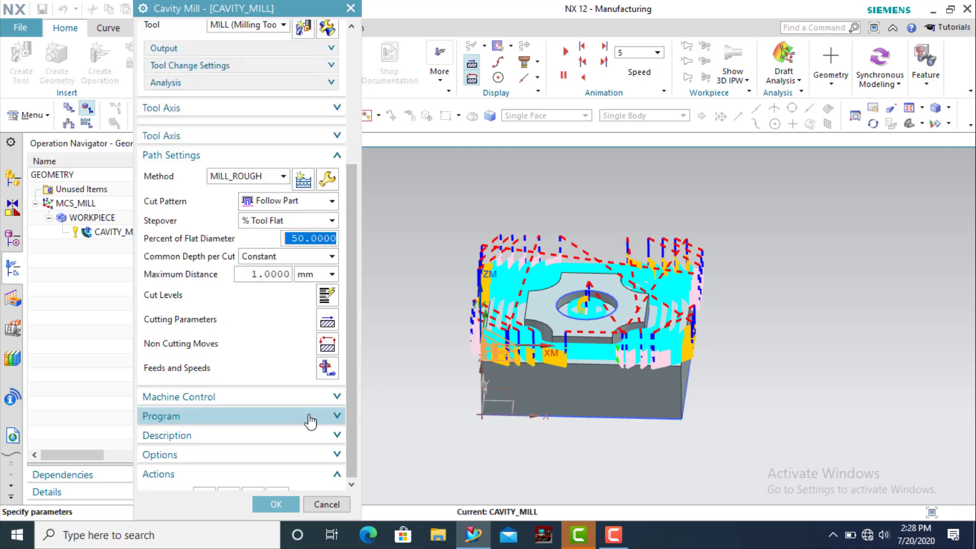
pyautogui.scroll(-1, 305, 424)
pyautogui.click(251, 471)
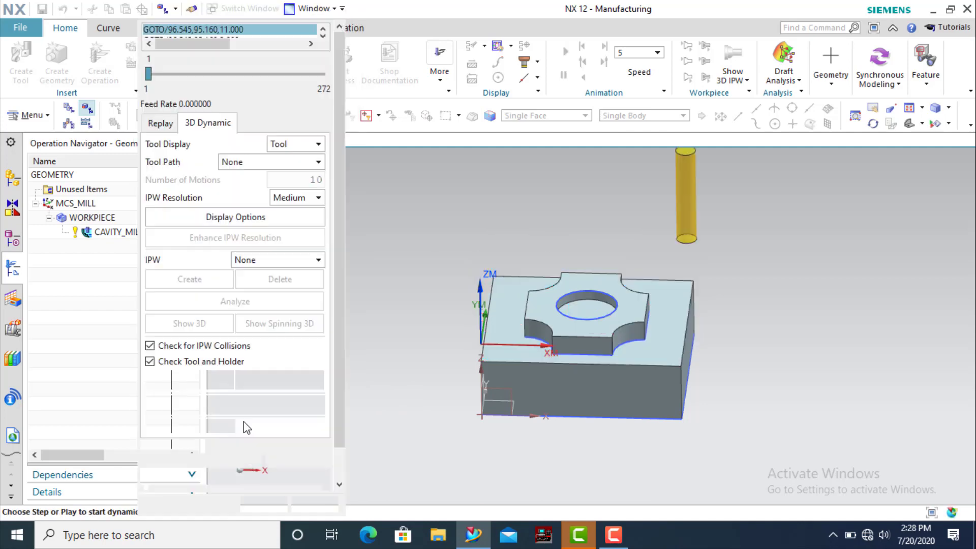
# Step: Play the 3D dynamic simulation of the MILL_ROUGH path, zooming in on the cut
pyautogui.scroll(-2, 251, 396)
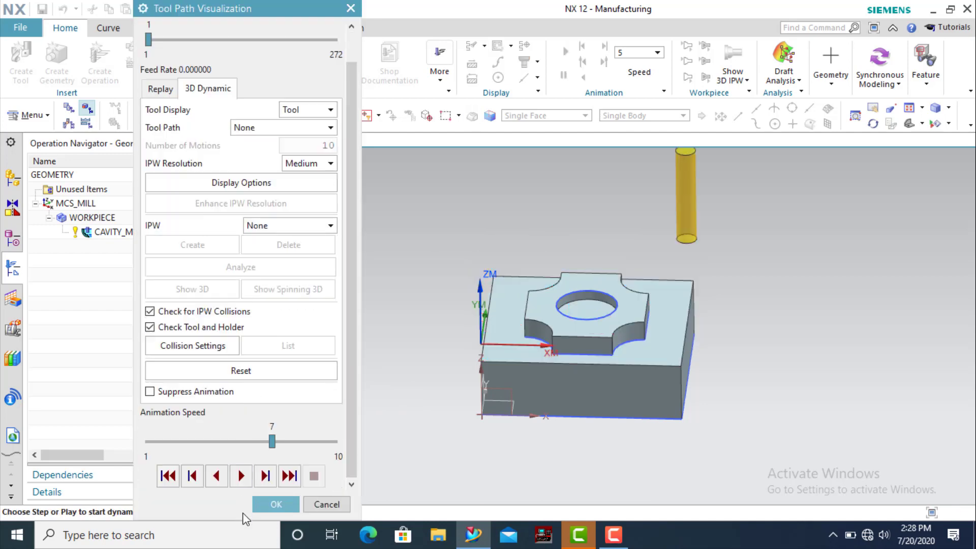
pyautogui.click(242, 476)
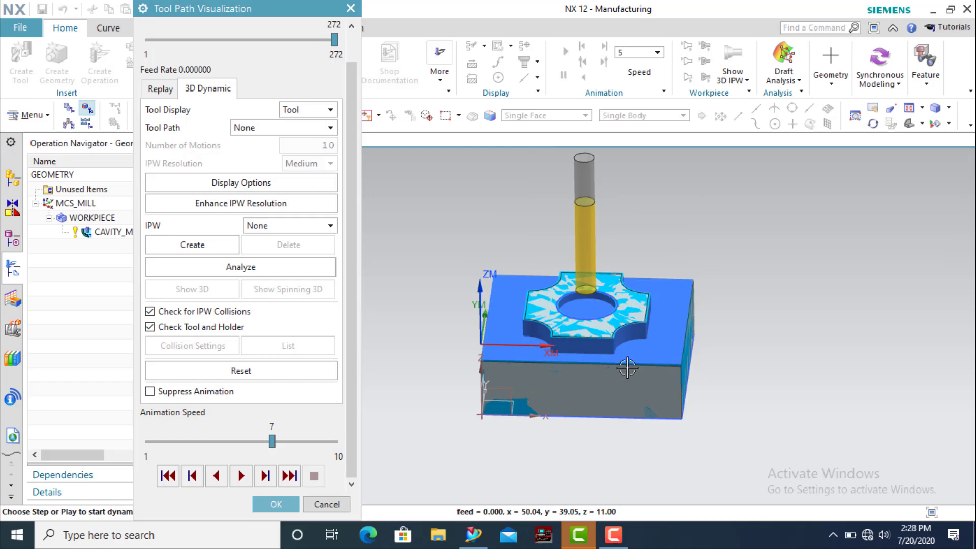
pyautogui.scroll(2, 636, 363)
pyautogui.scroll(2, 637, 361)
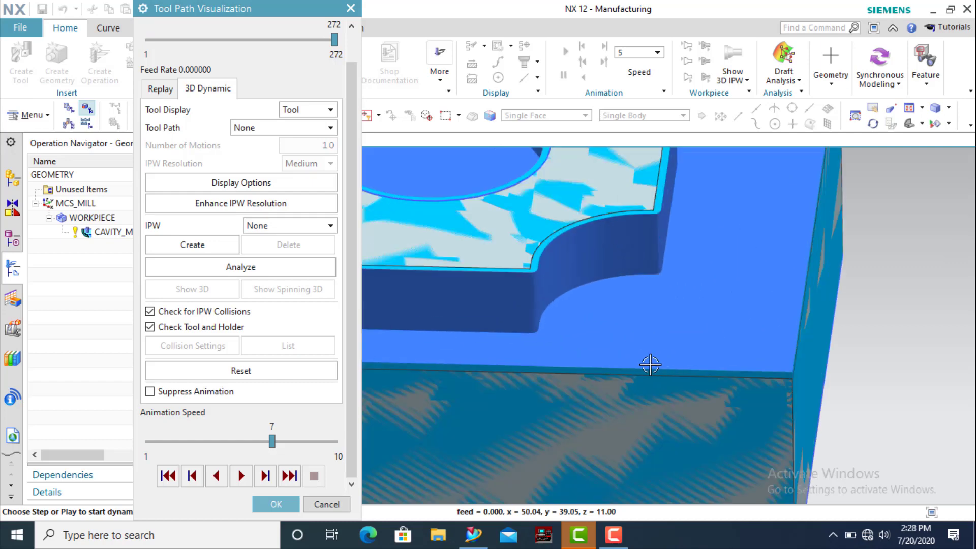
pyautogui.scroll(-2, 620, 321)
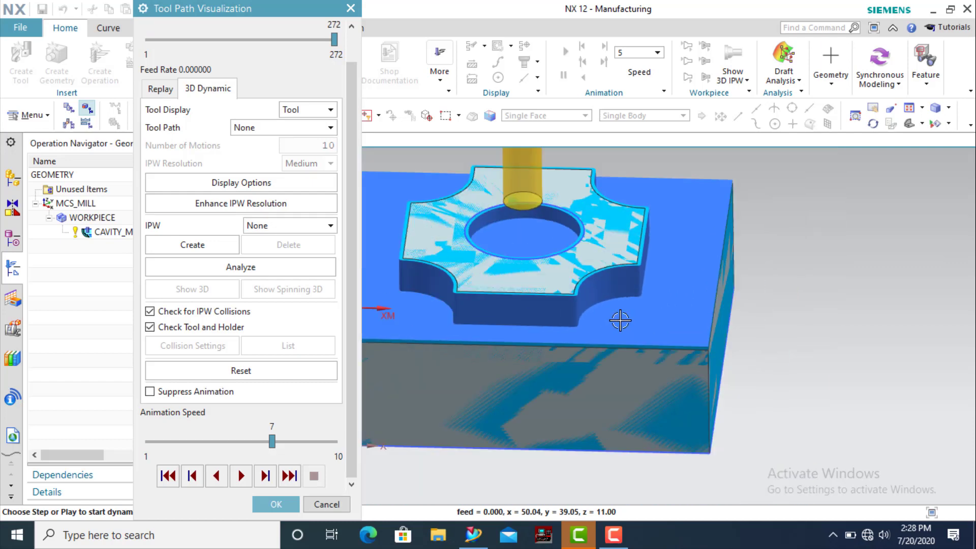
pyautogui.scroll(-2, 619, 321)
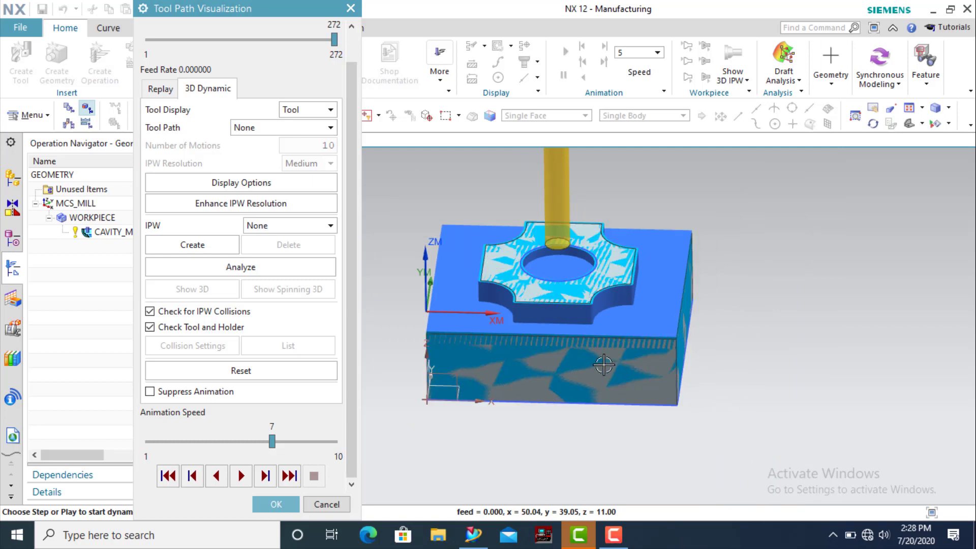
pyautogui.scroll(-2, 604, 365)
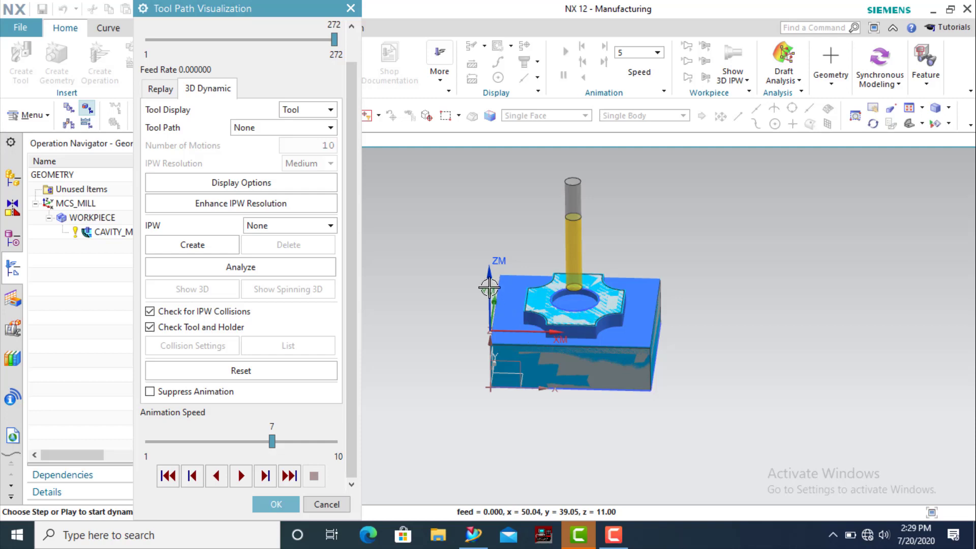
pyautogui.scroll(2, 489, 288)
pyautogui.scroll(1, 527, 305)
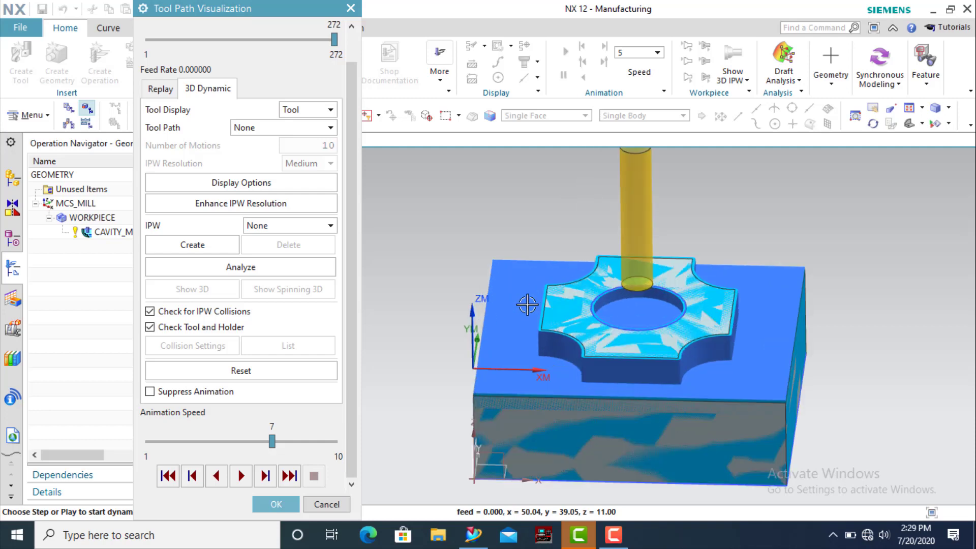
# Step: Inspect the cut block after all 272 motions and close the visualization
pyautogui.scroll(-3, 527, 304)
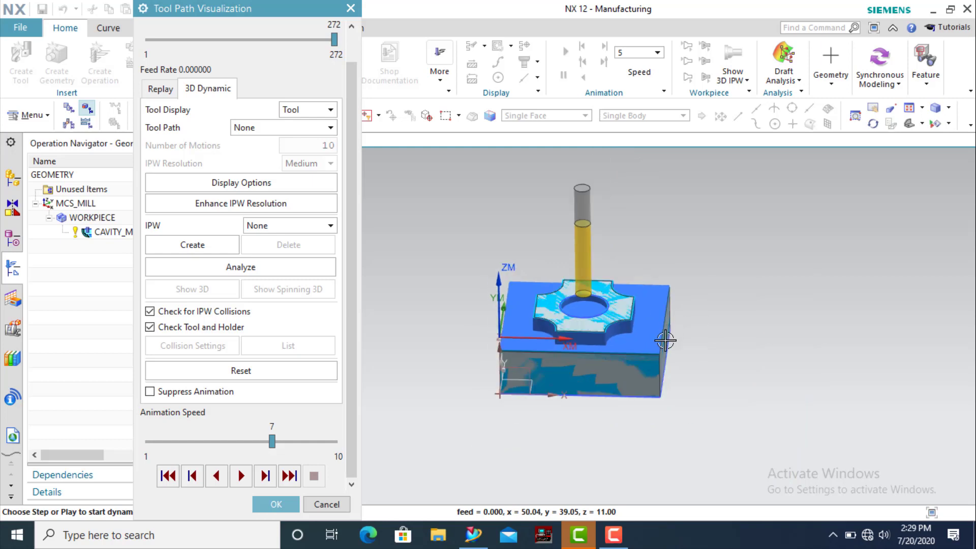
pyautogui.scroll(-1, 692, 366)
pyautogui.scroll(-1, 642, 358)
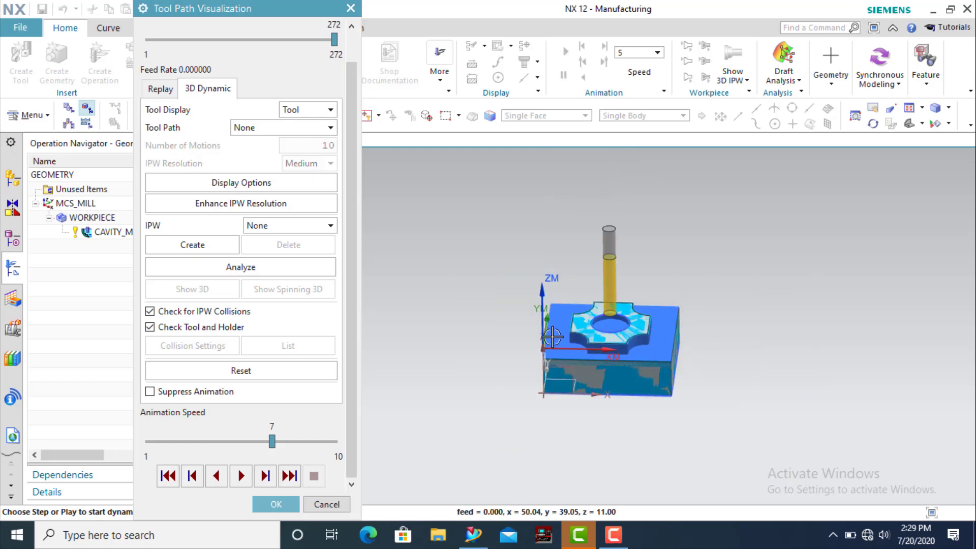
pyautogui.scroll(1, 552, 337)
pyautogui.scroll(-2, 588, 356)
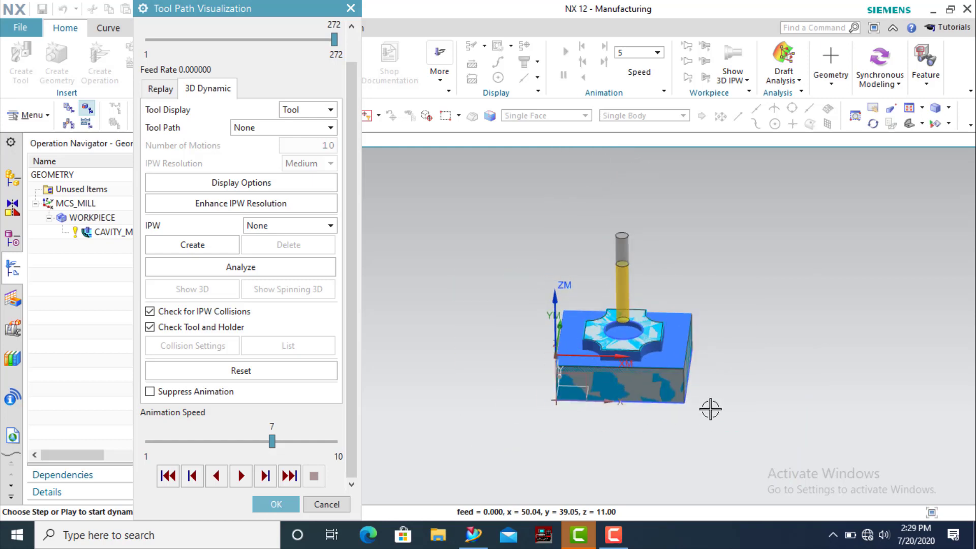
pyautogui.moveTo(696, 412)
pyautogui.mouseDown(button='middle')
pyautogui.moveTo(653, 420)
pyautogui.moveTo(730, 414)
pyautogui.moveTo(692, 407)
pyautogui.mouseUp(button='middle')
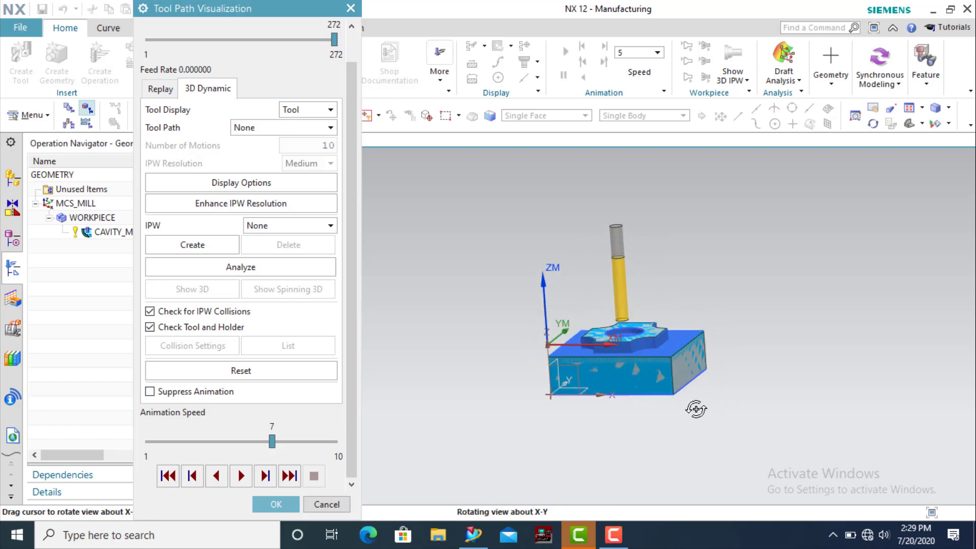
pyautogui.click(285, 501)
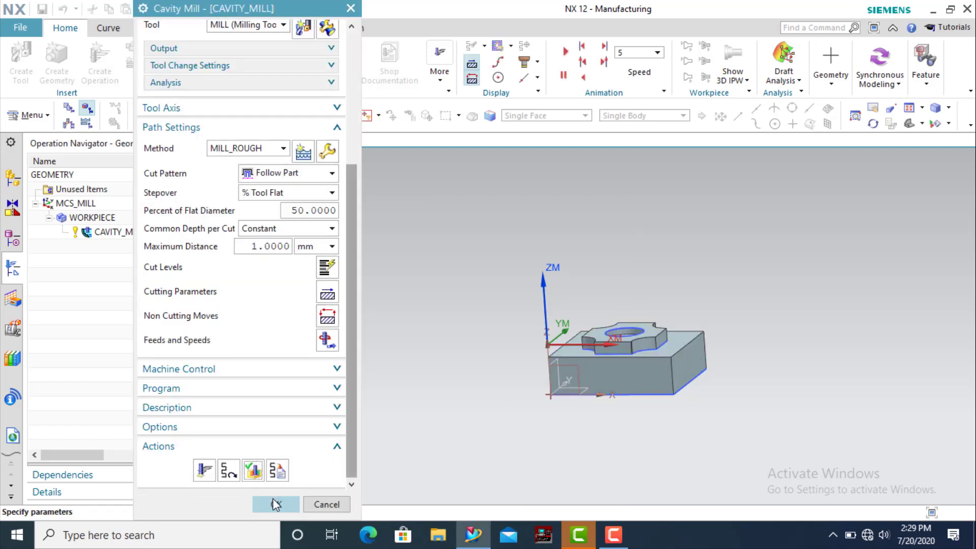
# Step: Accept the CAVITY_MILL operation and rotate and zoom to inspect the machined part
pyautogui.click(274, 503)
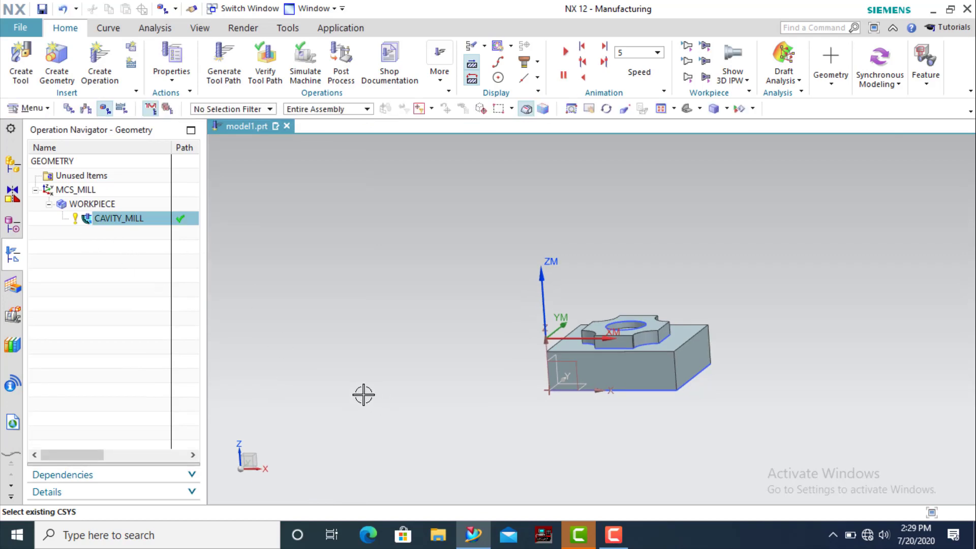
pyautogui.moveTo(364, 394)
pyautogui.mouseDown(button='middle')
pyautogui.moveTo(394, 407)
pyautogui.moveTo(395, 397)
pyautogui.moveTo(373, 399)
pyautogui.moveTo(376, 386)
pyautogui.mouseUp(button='middle')
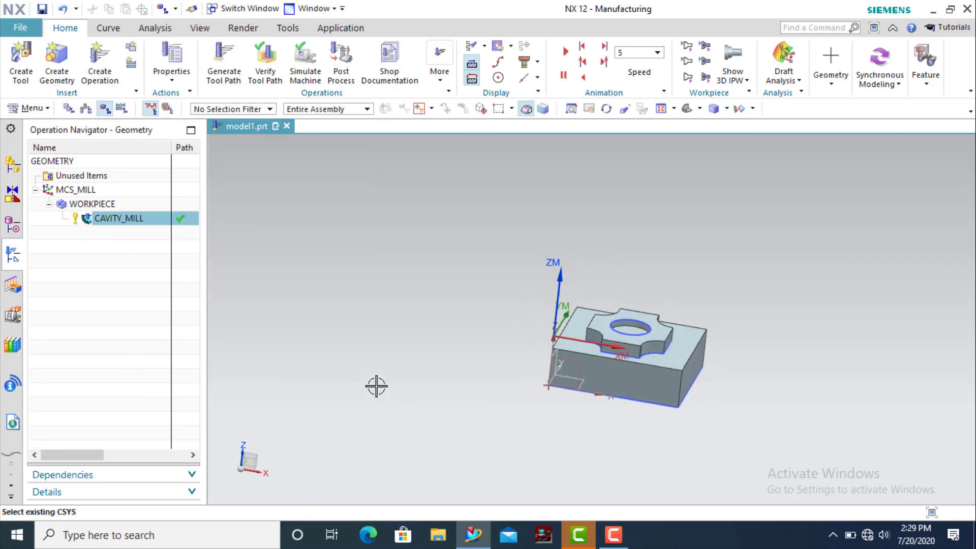
pyautogui.scroll(-2, 376, 386)
pyautogui.scroll(2, 573, 378)
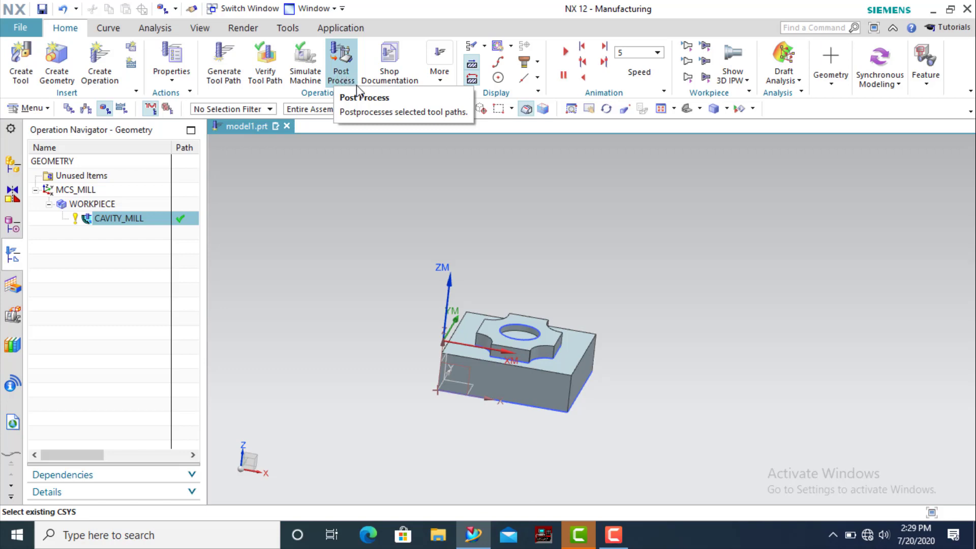
pyautogui.scroll(-2, 496, 350)
pyautogui.scroll(-1, 495, 351)
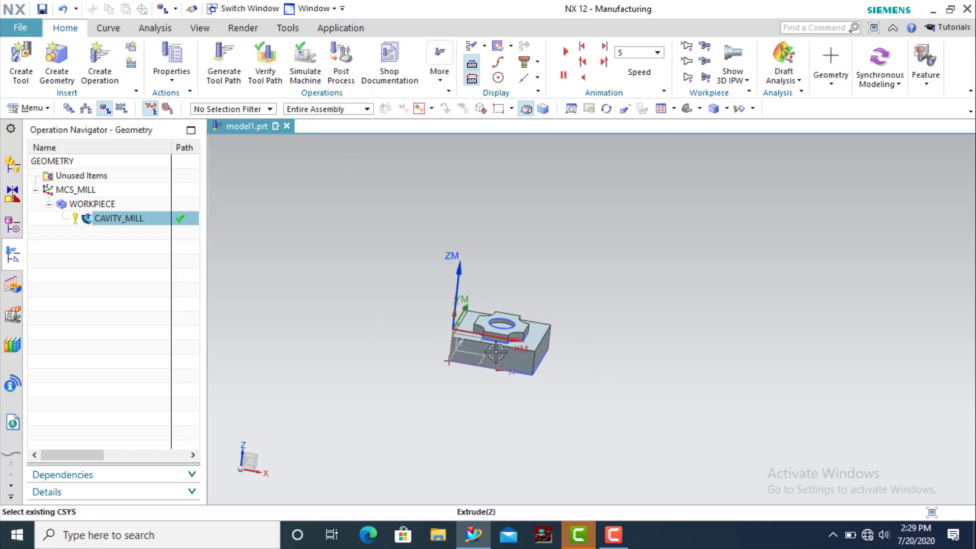
pyautogui.scroll(2, 495, 350)
pyautogui.scroll(1, 497, 353)
pyautogui.scroll(-1, 498, 355)
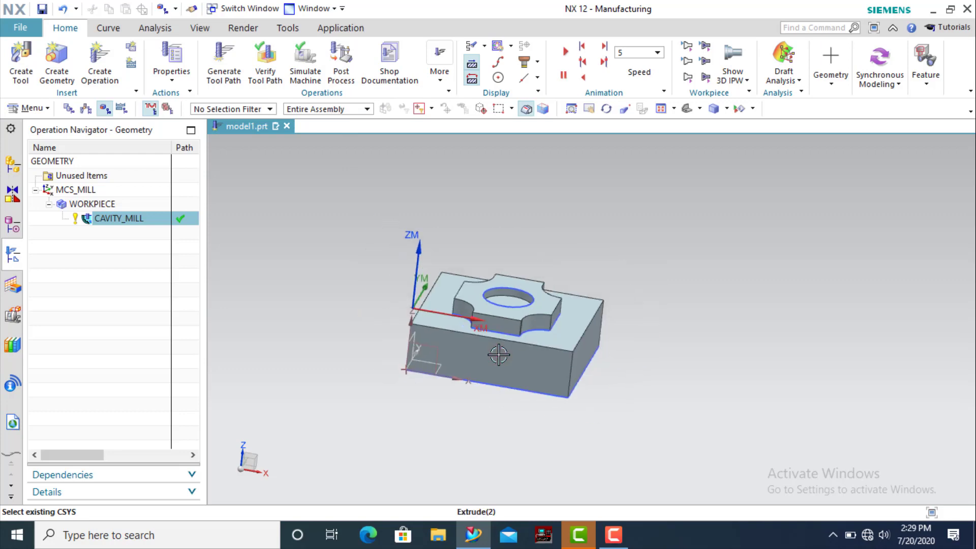